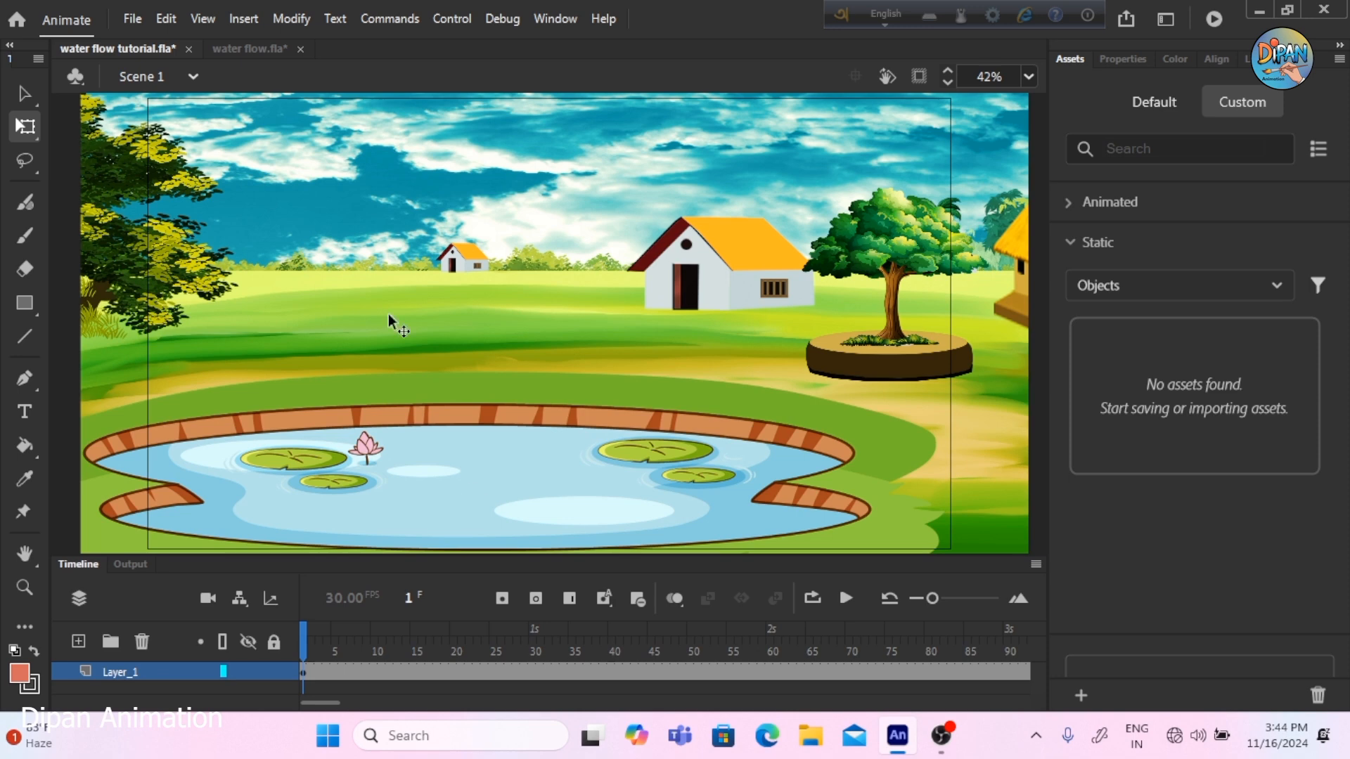
- Copy the water_flow layer from the water flow.fla document
left_click(248, 59)
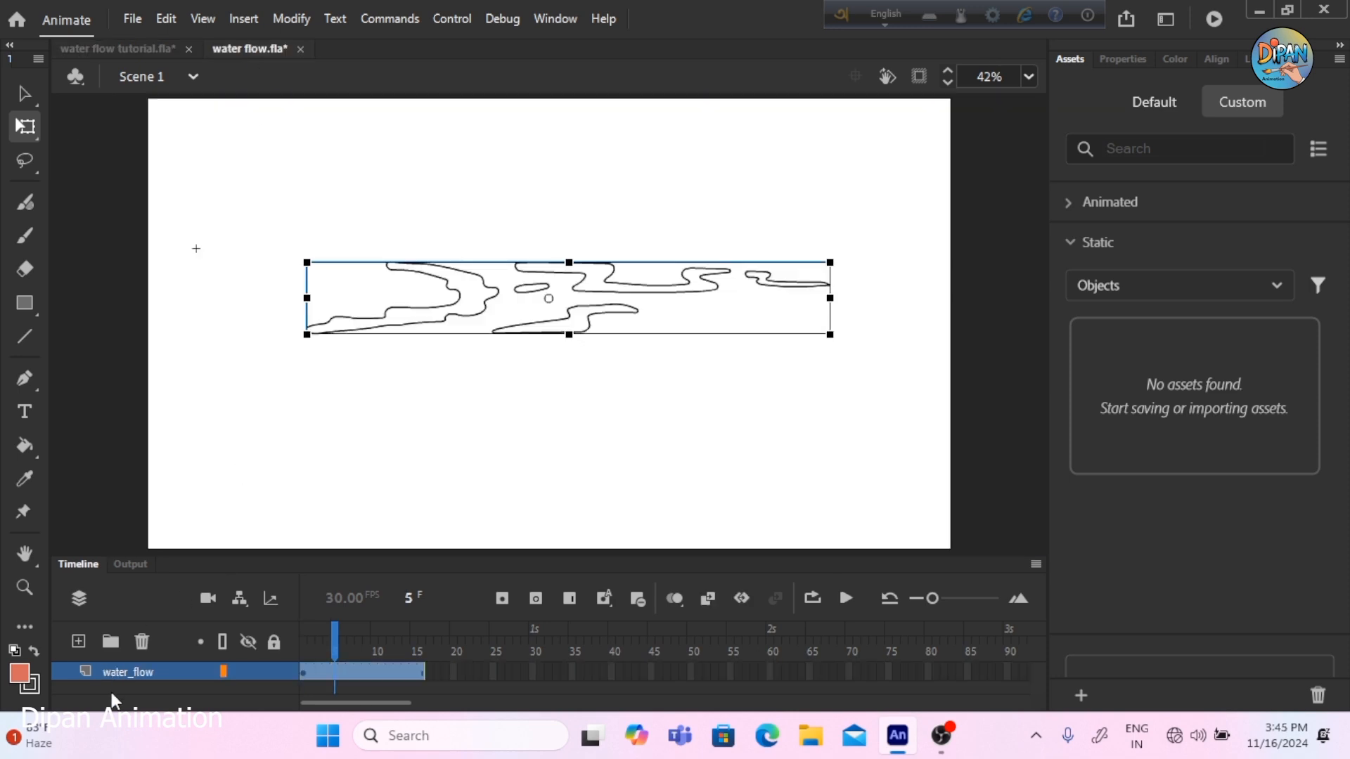
right_click(130, 674)
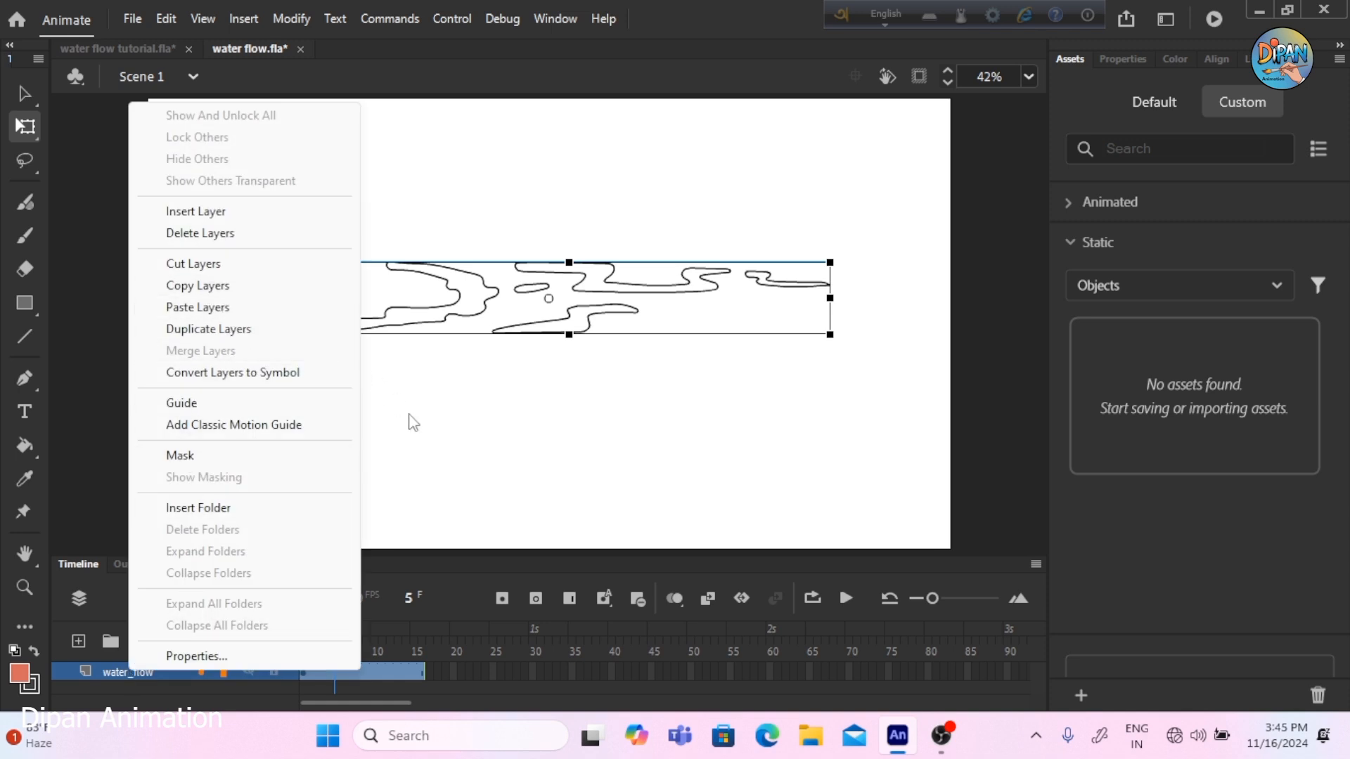
left_click(426, 450)
left_click(424, 449)
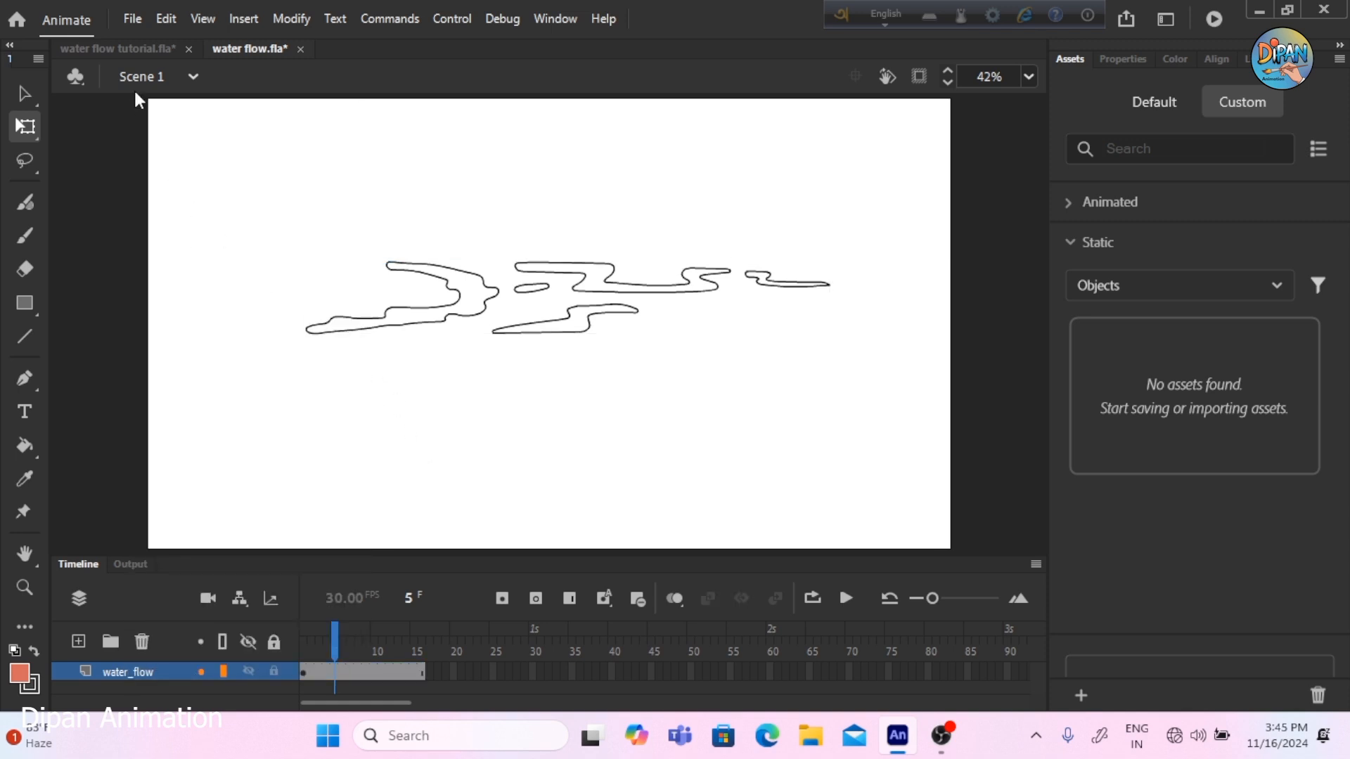
- Paste the copied water_flow layer above Layer_1 in water flow tutorial.fla
left_click(120, 49)
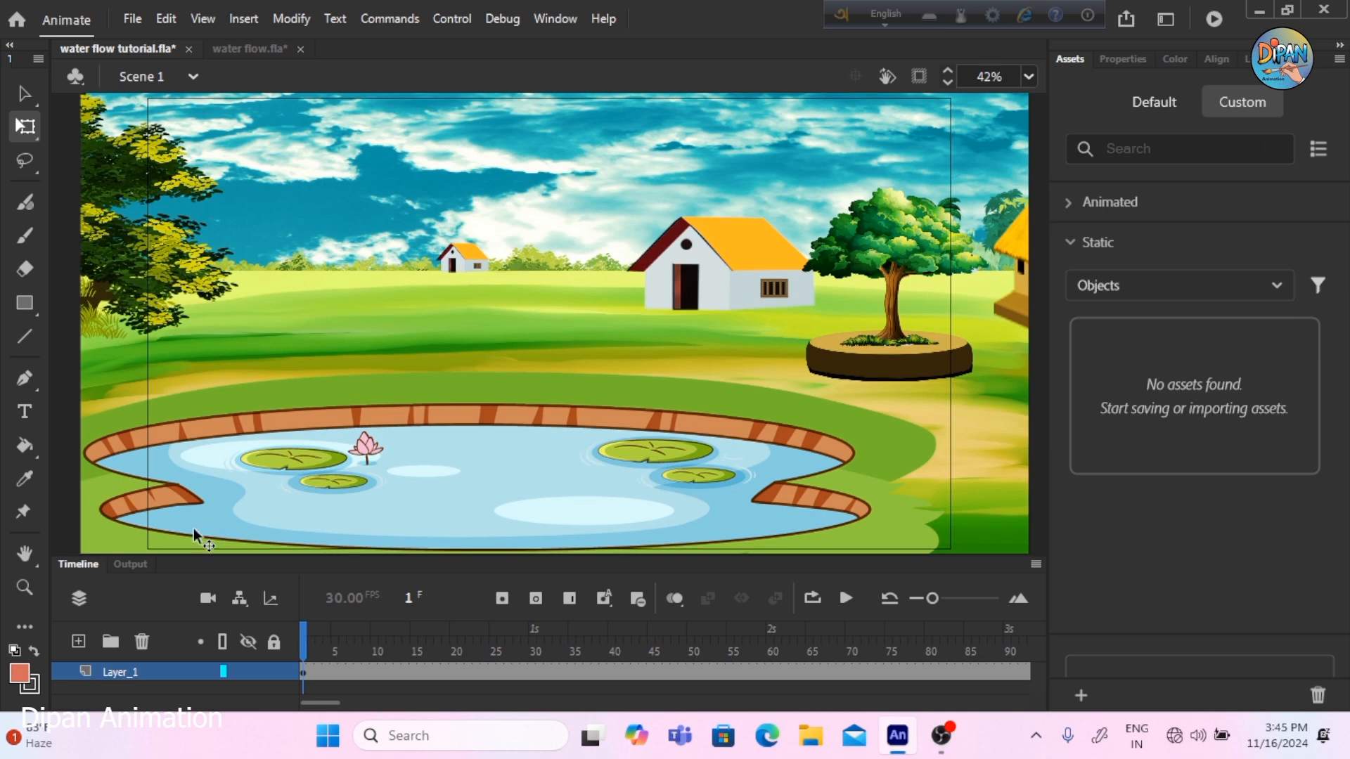
right_click(124, 670)
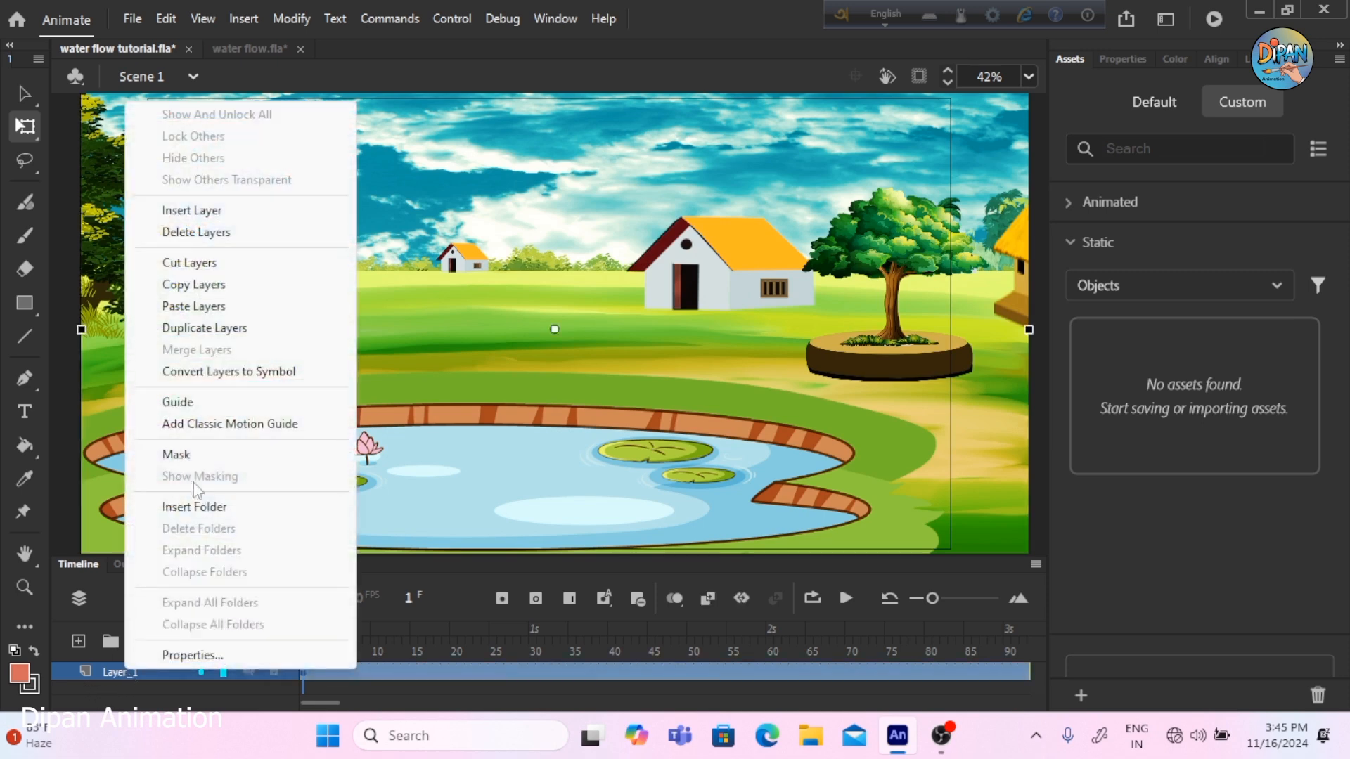
left_click(193, 307)
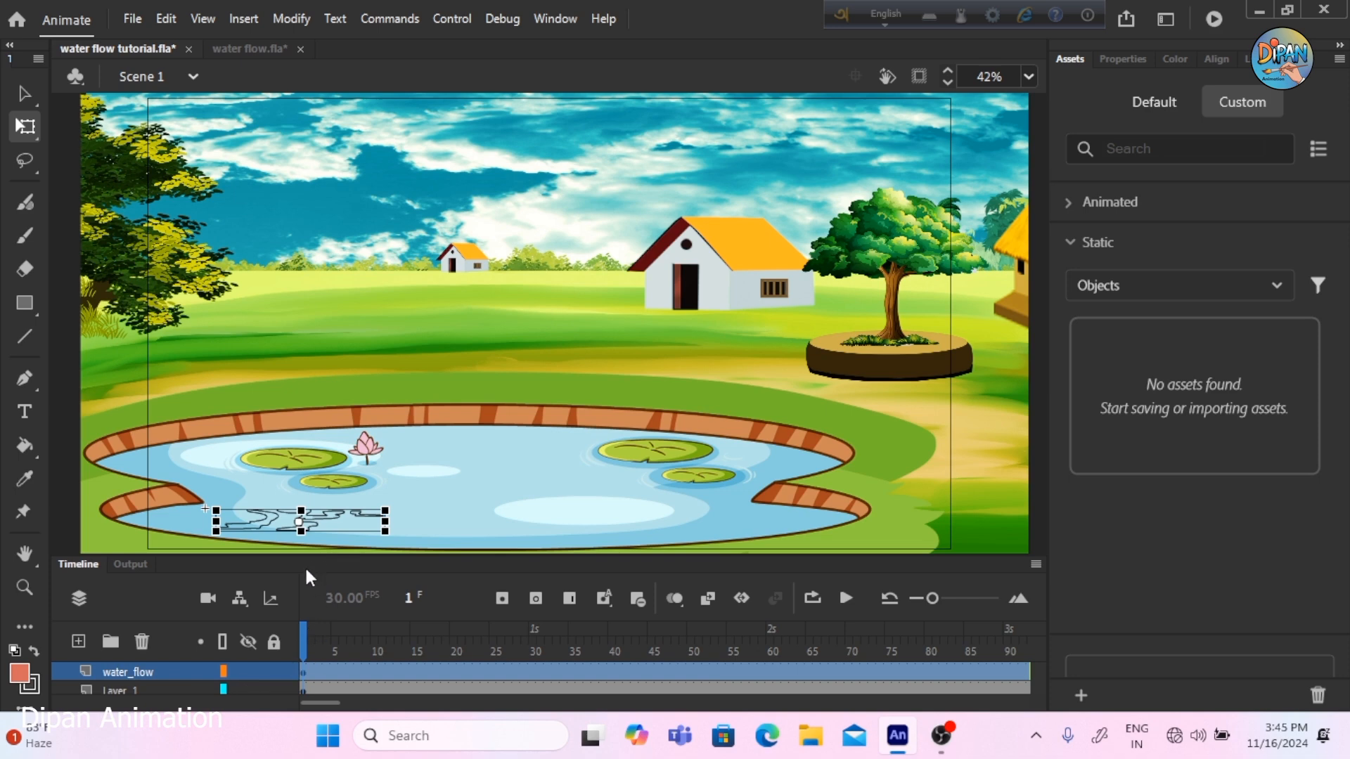
mouse_move(310, 646)
left_mouse_down()
mouse_move(322, 651)
mouse_move(303, 651)
left_mouse_up()
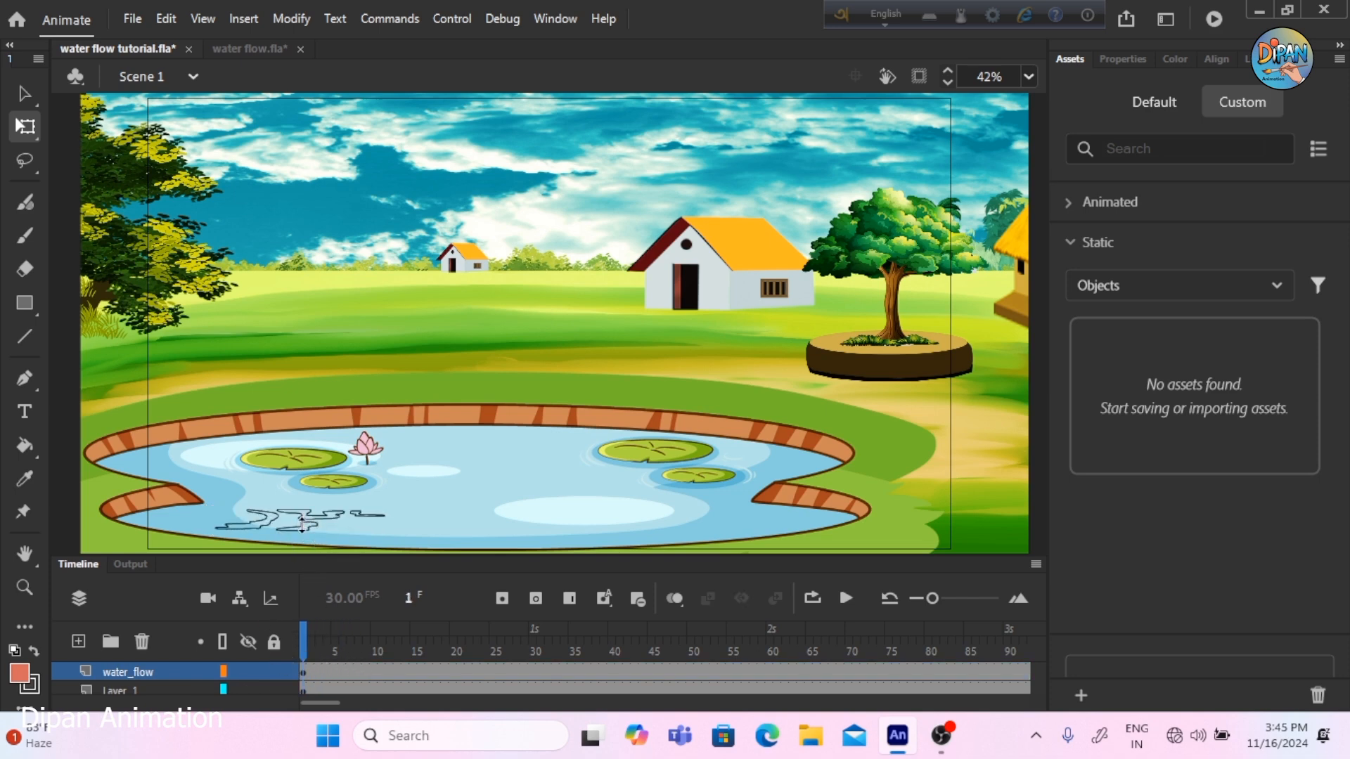
- Open the water flow symbol on the pond for in-place editing of its ripple outlines
left_click(302, 523)
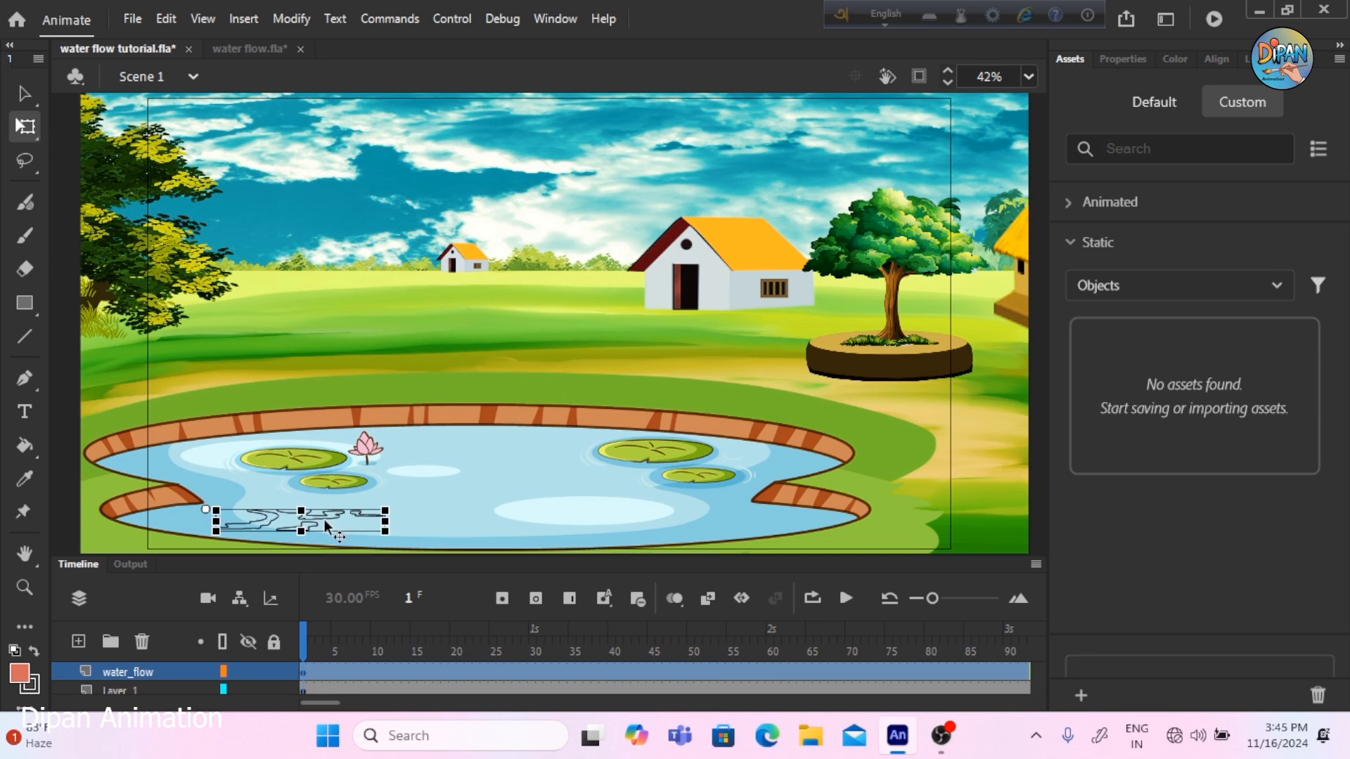
double_click(326, 525)
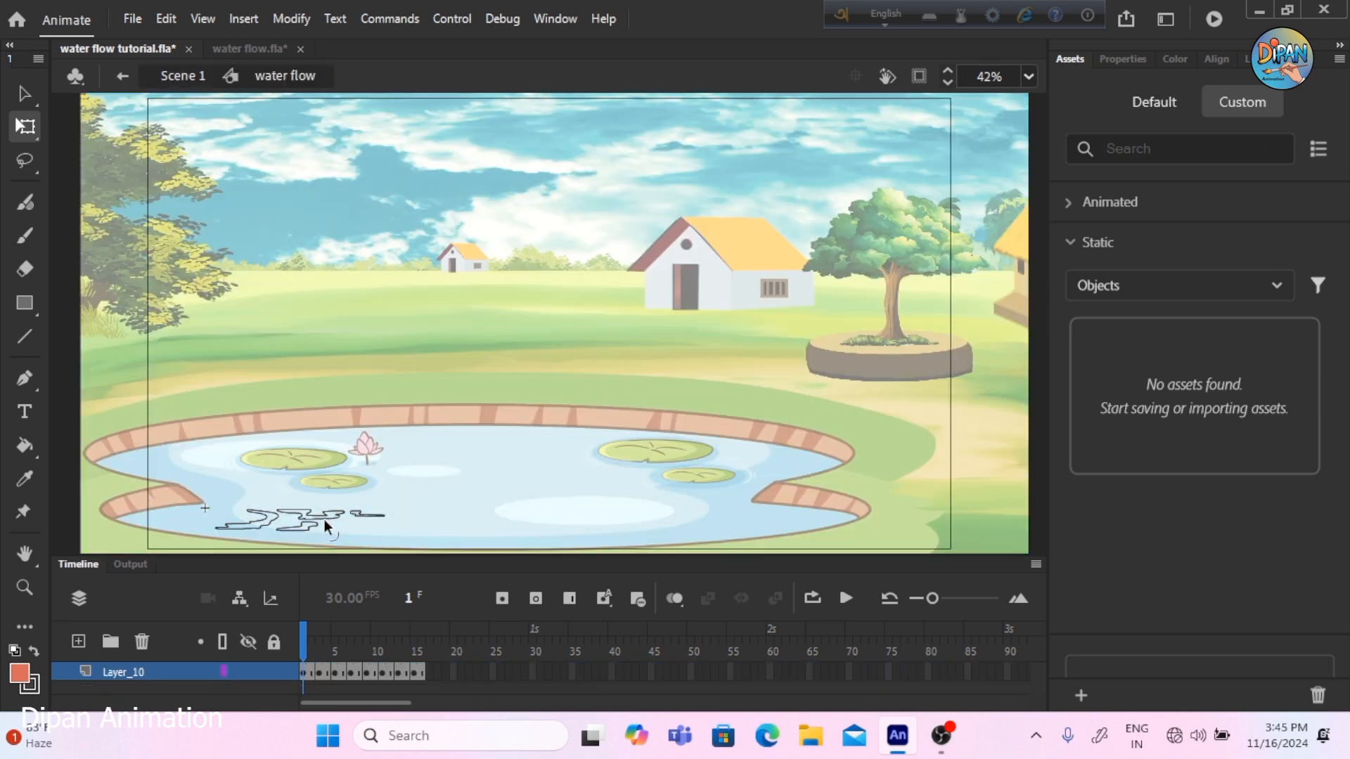
key("ctrl+=")
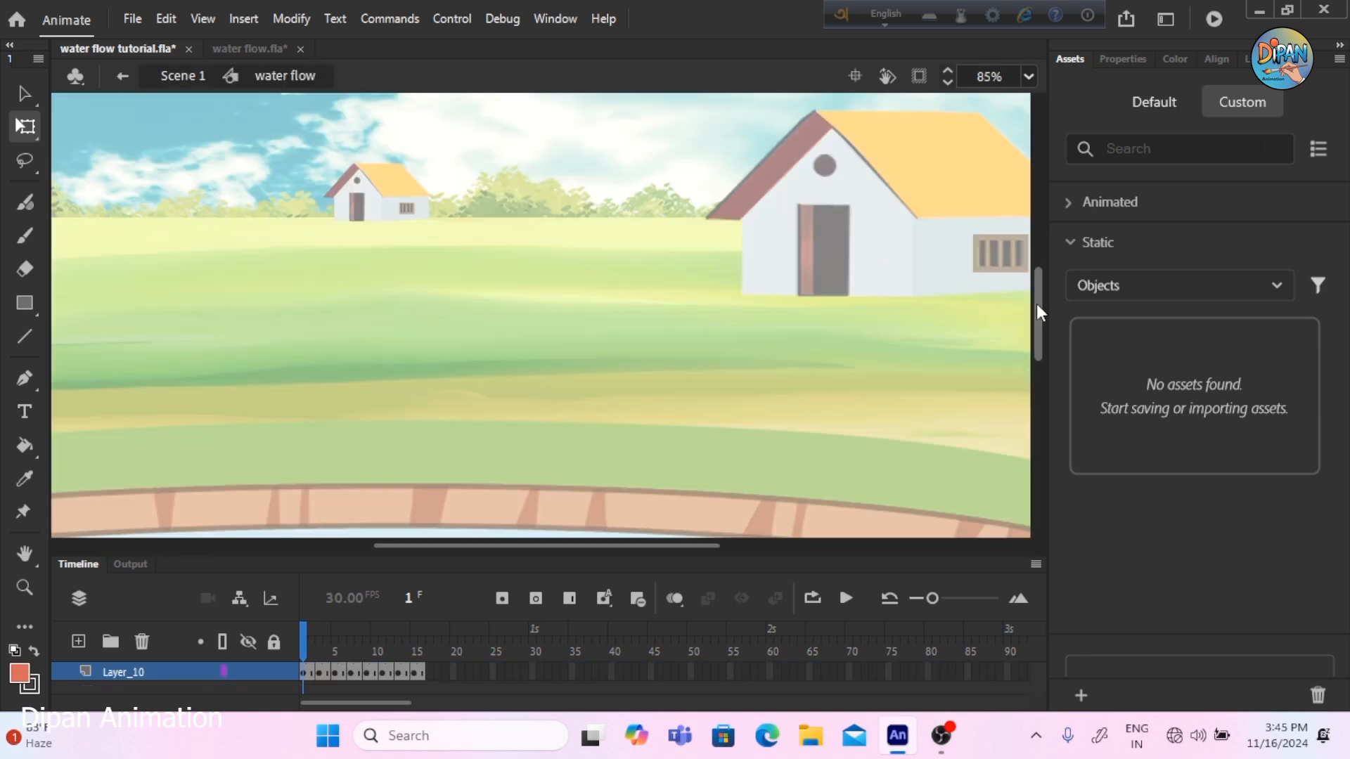
left_click_drag(1037, 309, 1036, 390)
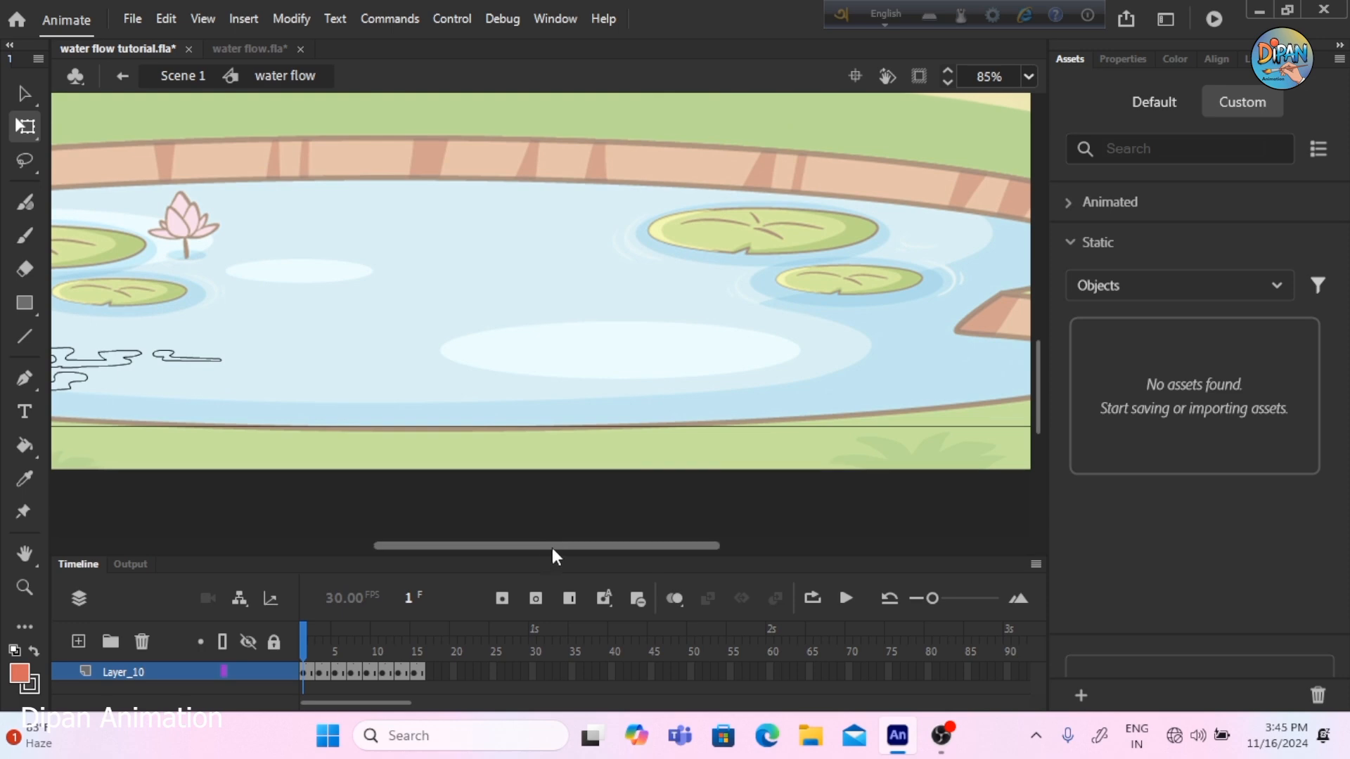
left_click_drag(552, 554, 410, 584)
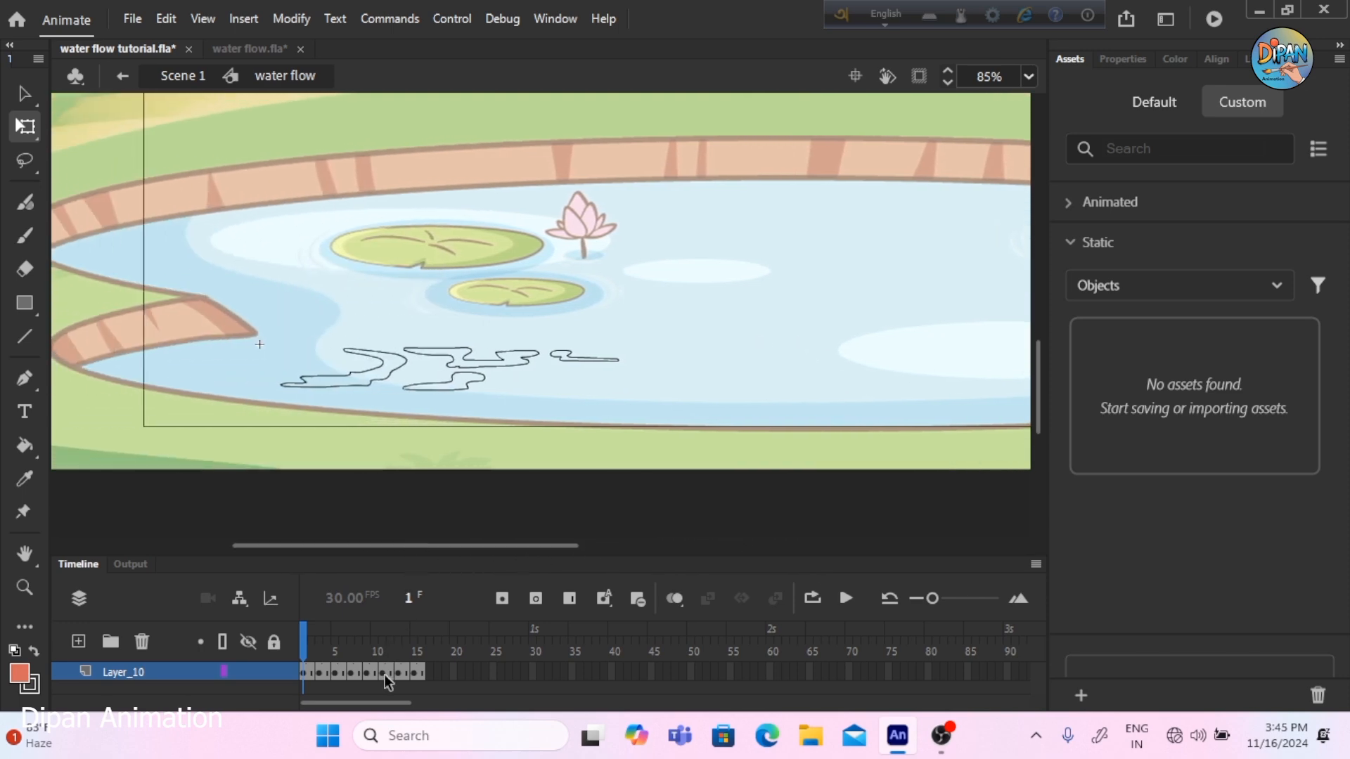
key("ctrl+=")
left_click_drag(382, 546, 350, 562)
mouse_move(301, 661)
left_mouse_down()
mouse_move(320, 647)
mouse_move(303, 647)
mouse_move(422, 641)
mouse_move(223, 641)
left_mouse_up()
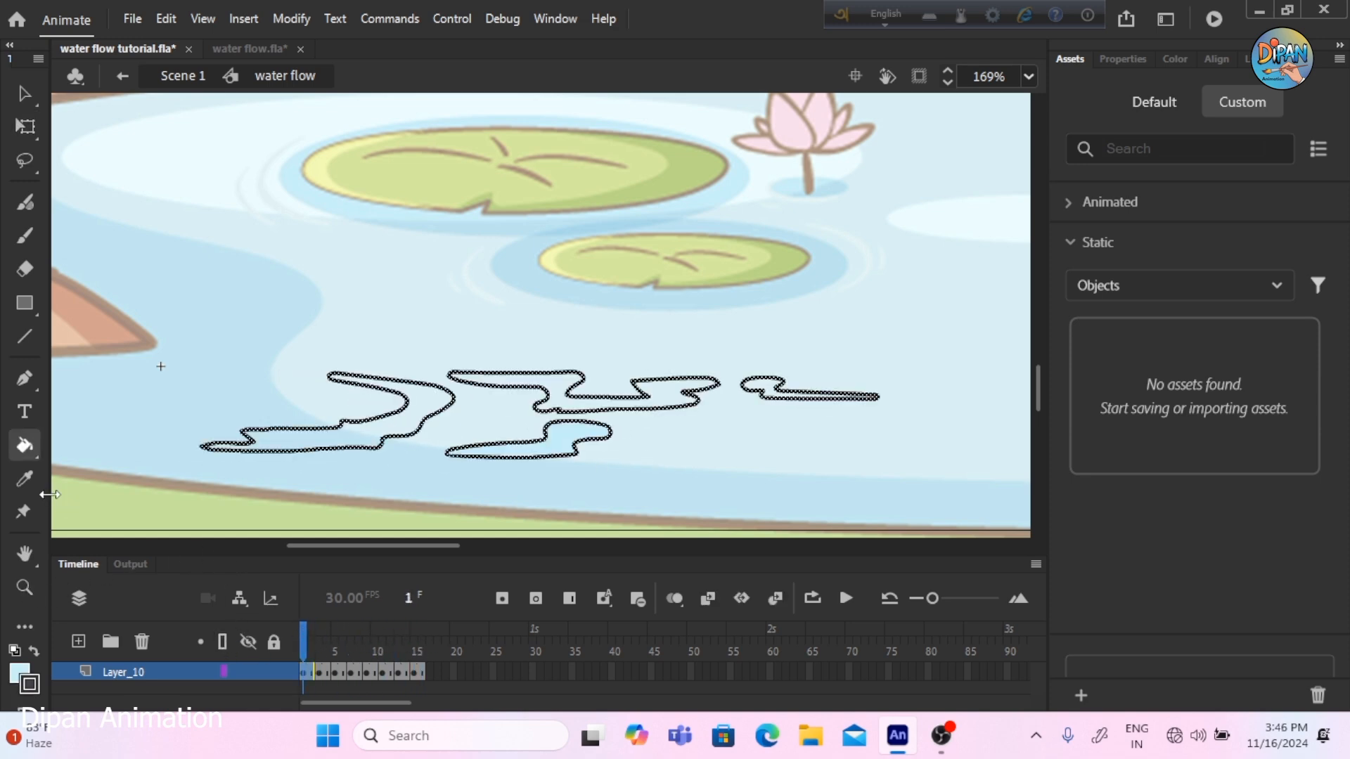
- Widen the tool area and set the Paint Bucket's gap option to Close Large Gaps
left_click_drag(49, 495, 82, 500)
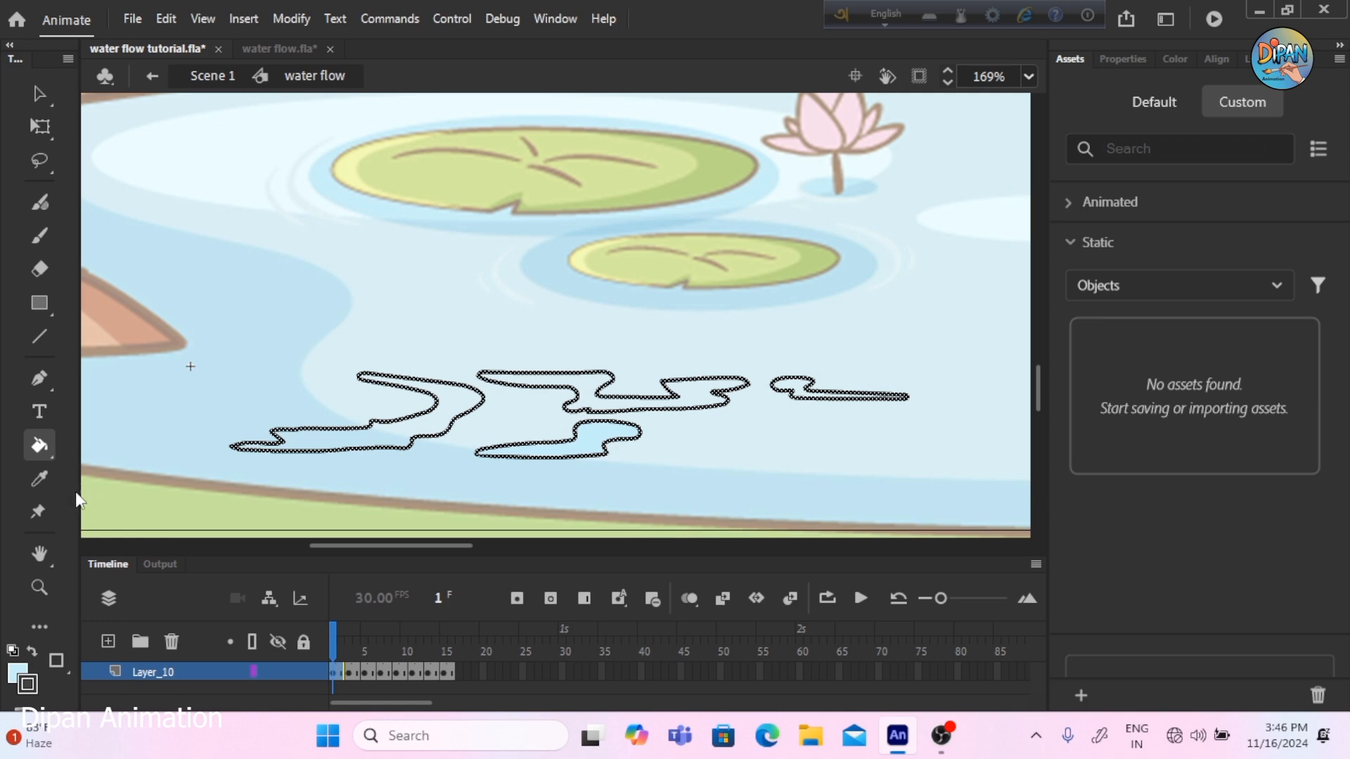
left_click_drag(83, 495, 105, 499)
left_click(44, 538)
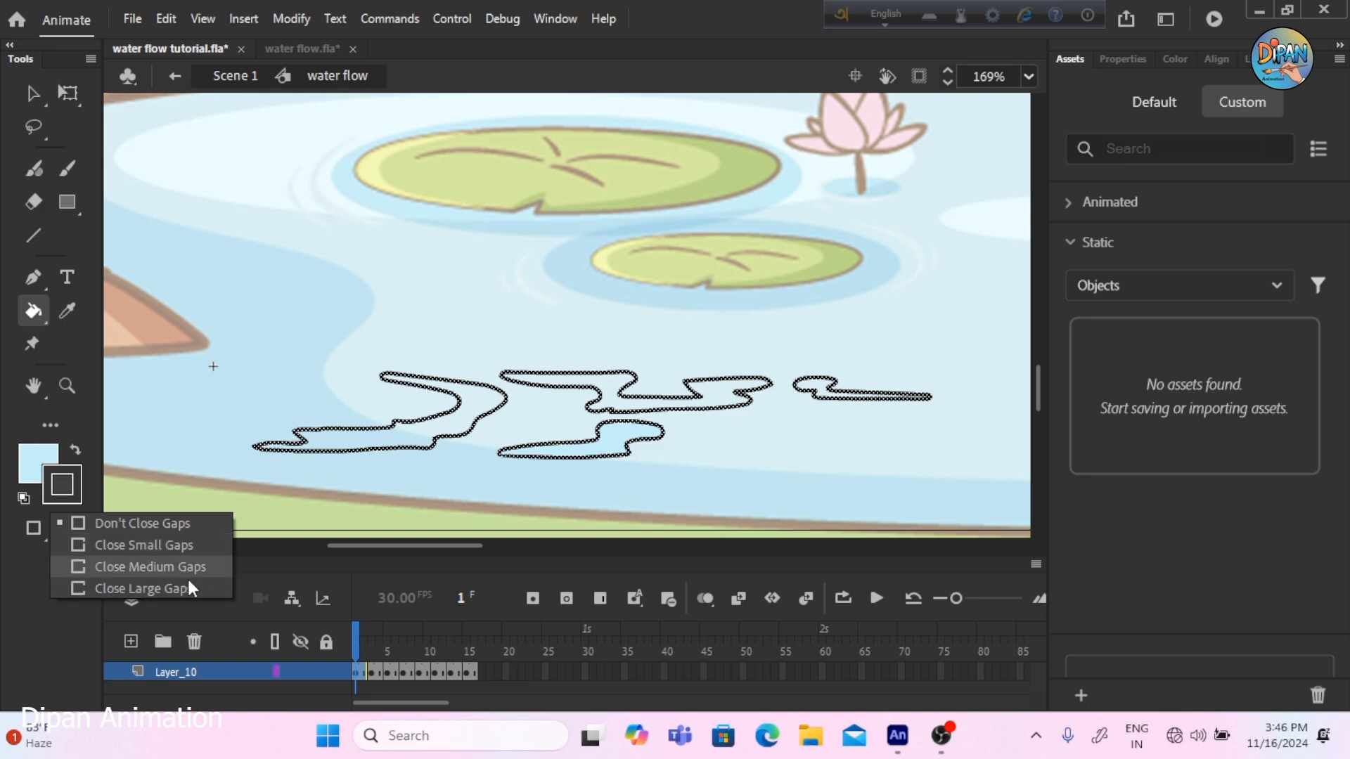
left_click(114, 588)
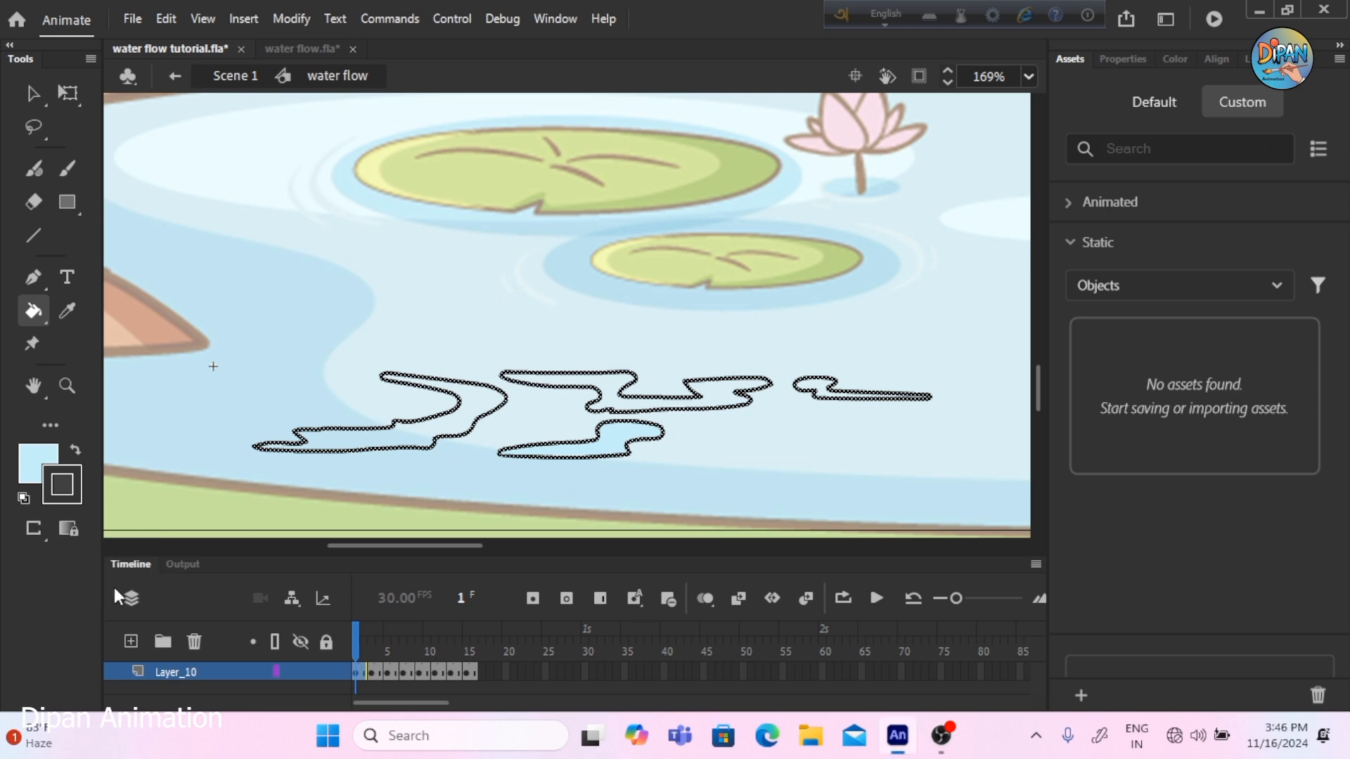
- Fill the remaining empty ripple outlines in frame 1 with light blue
mouse_move(154, 726)
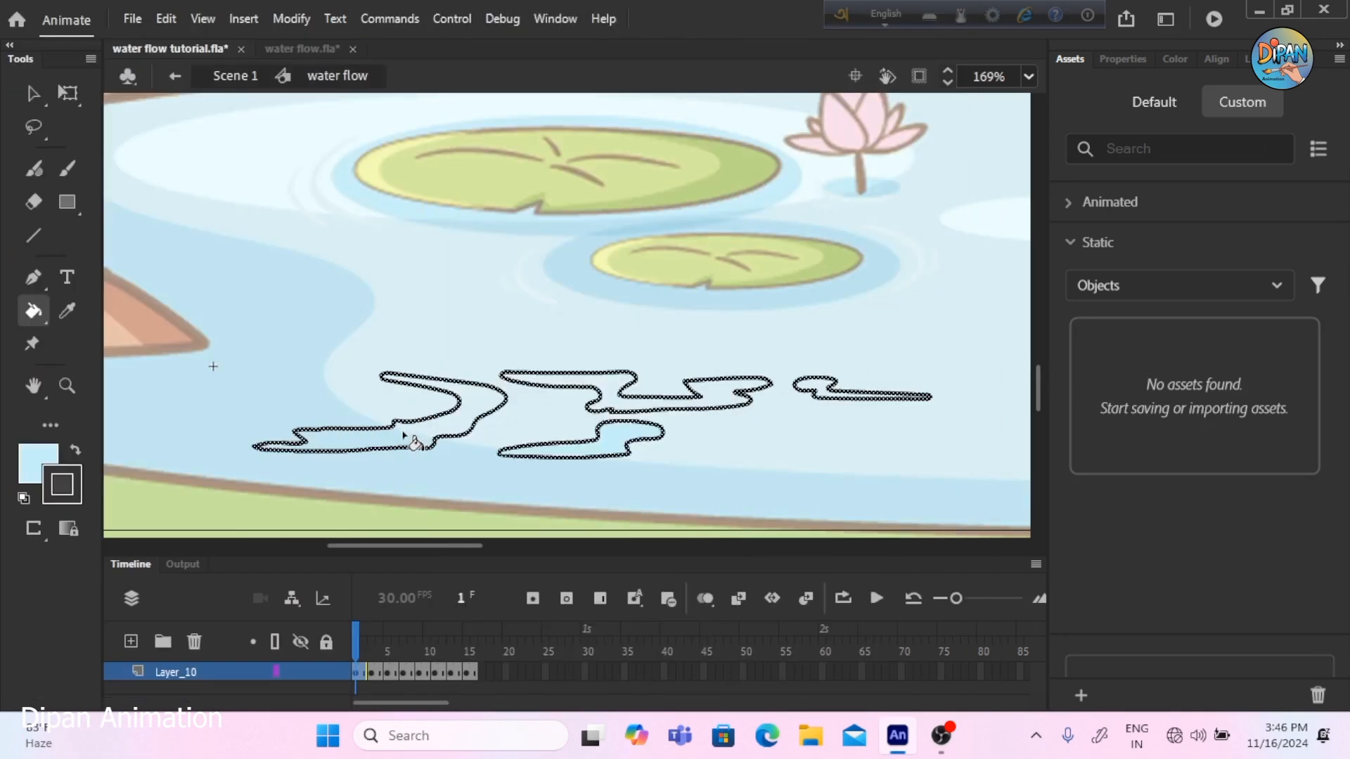
left_click(414, 443)
left_click(609, 393)
left_click(742, 397)
- Fill the ripple outlines with light blue on the keyframes from frame 3 through frame 12
left_click(374, 645)
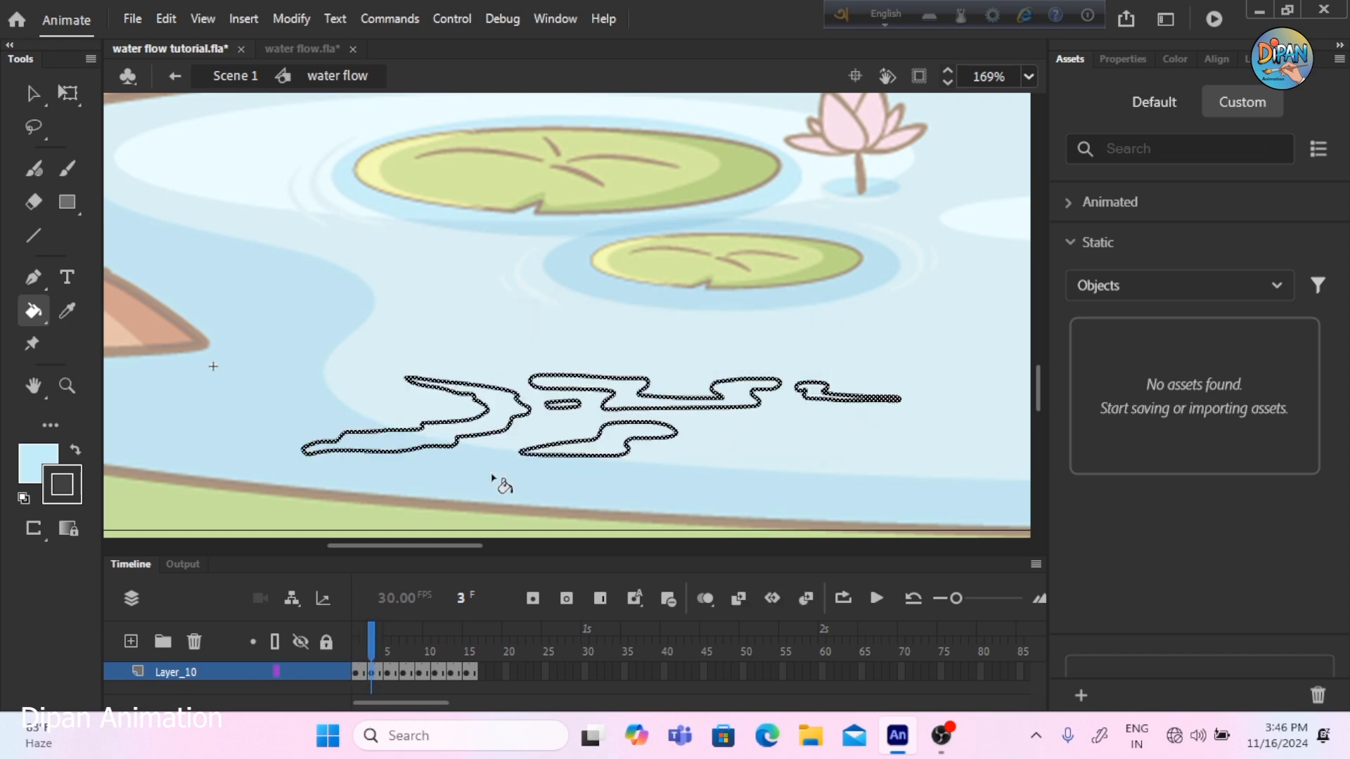
key("period")
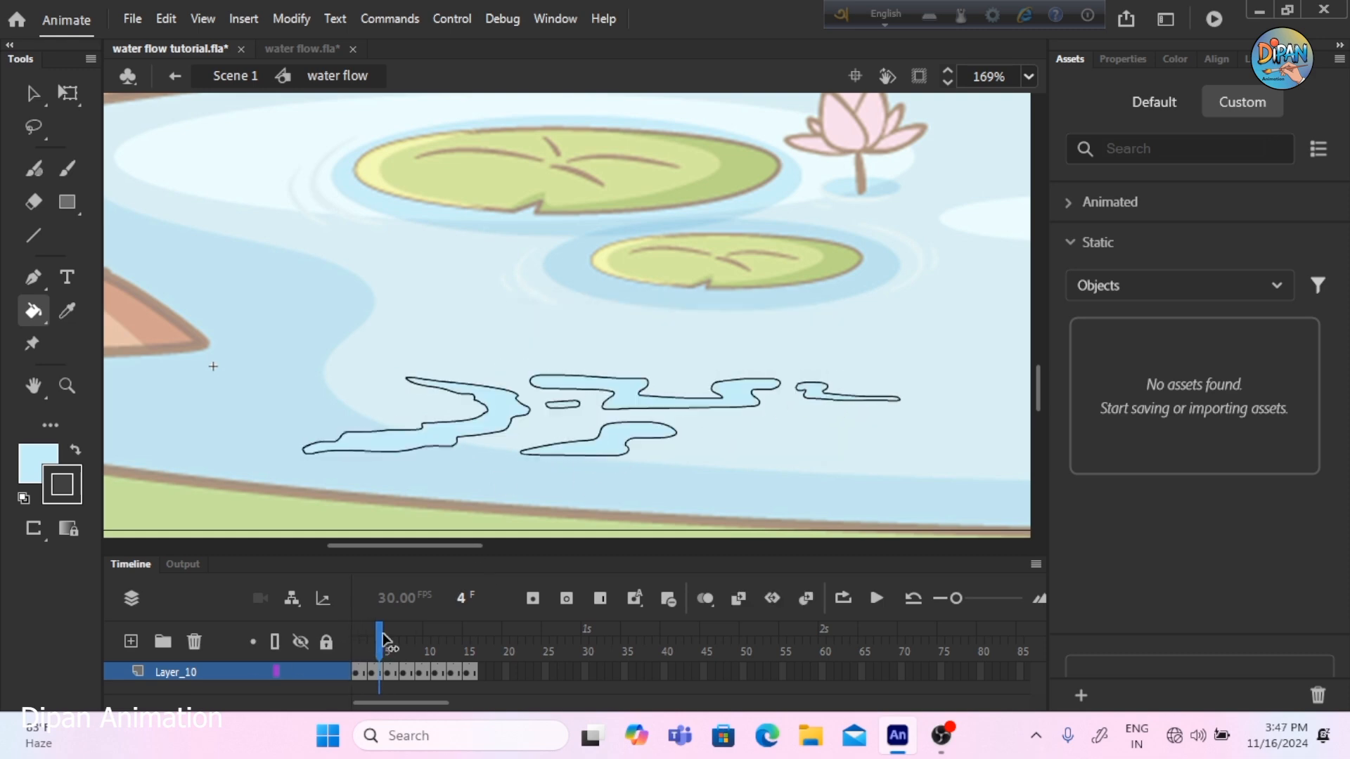
key("period")
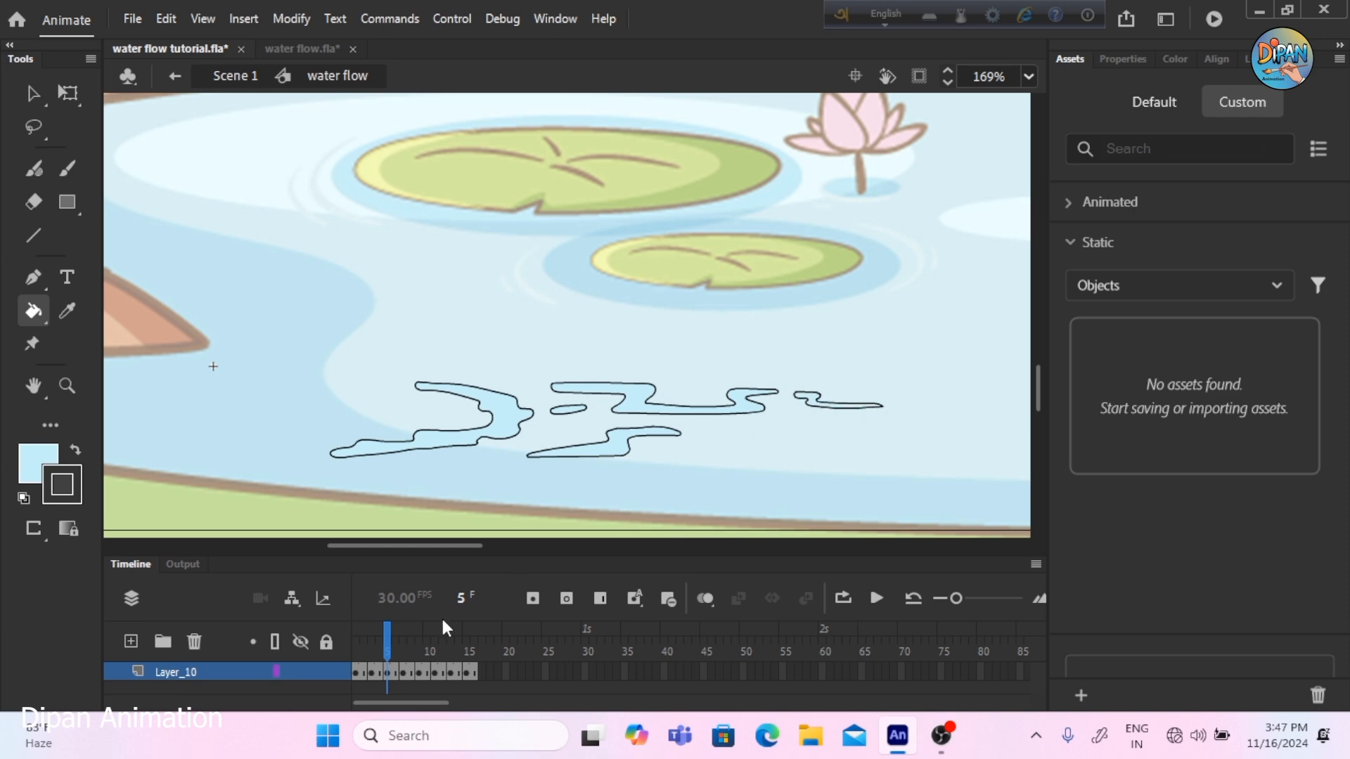
key("period")
key("period")
key("period")
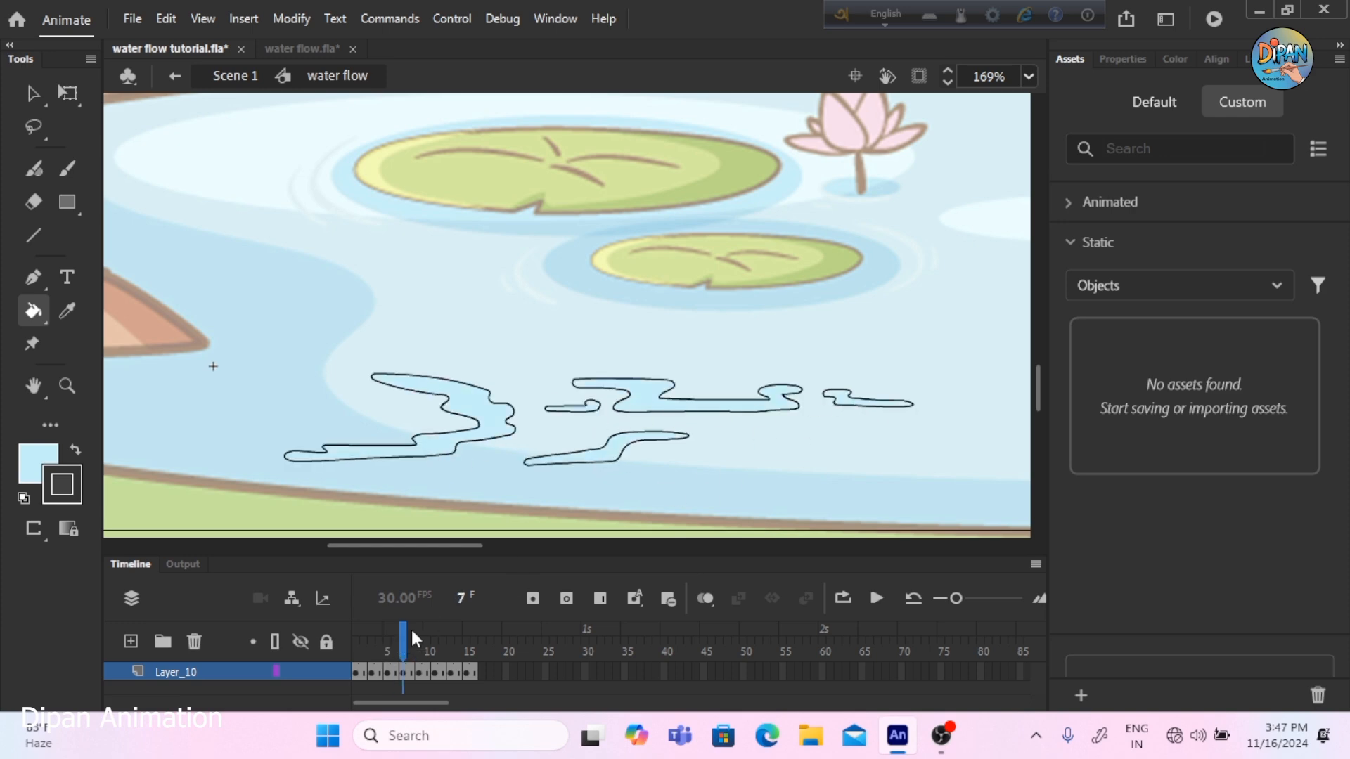
key("period")
key("period")
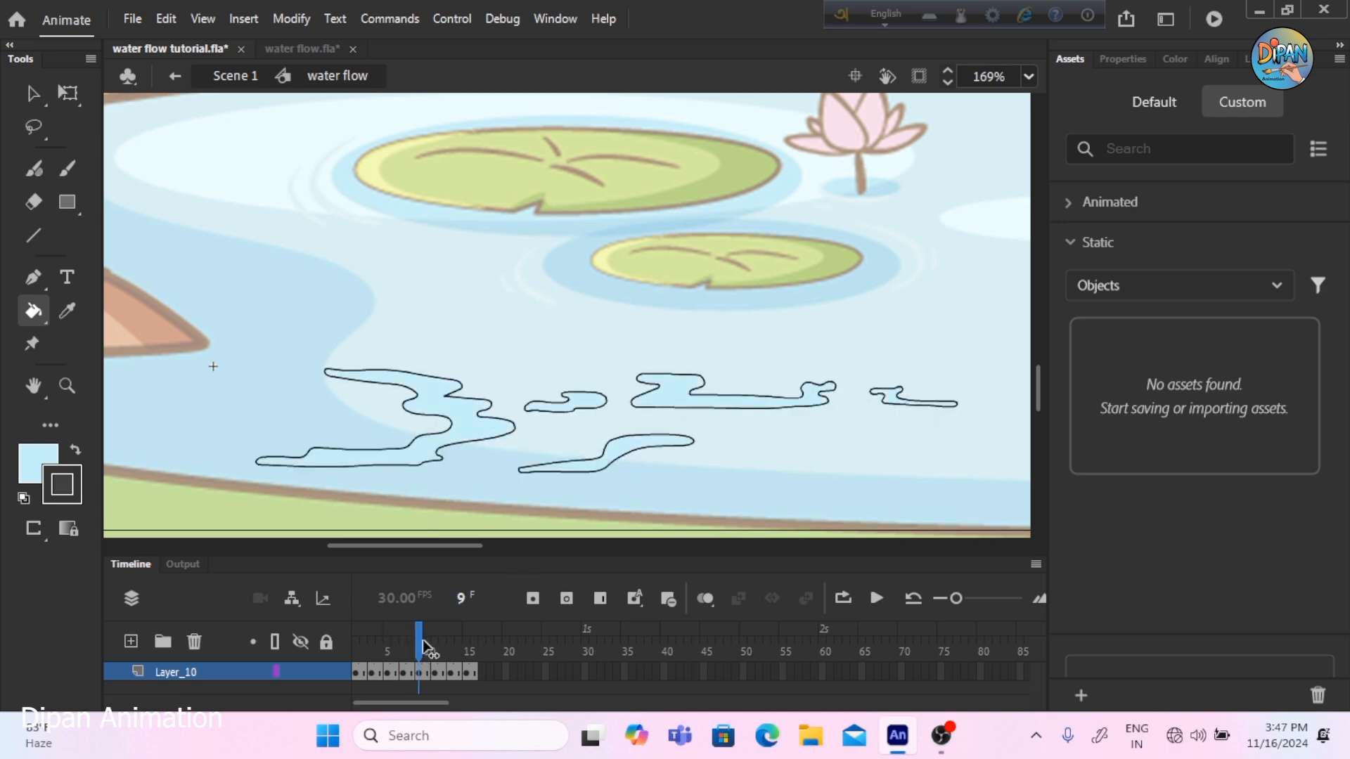
key("period")
key("period")
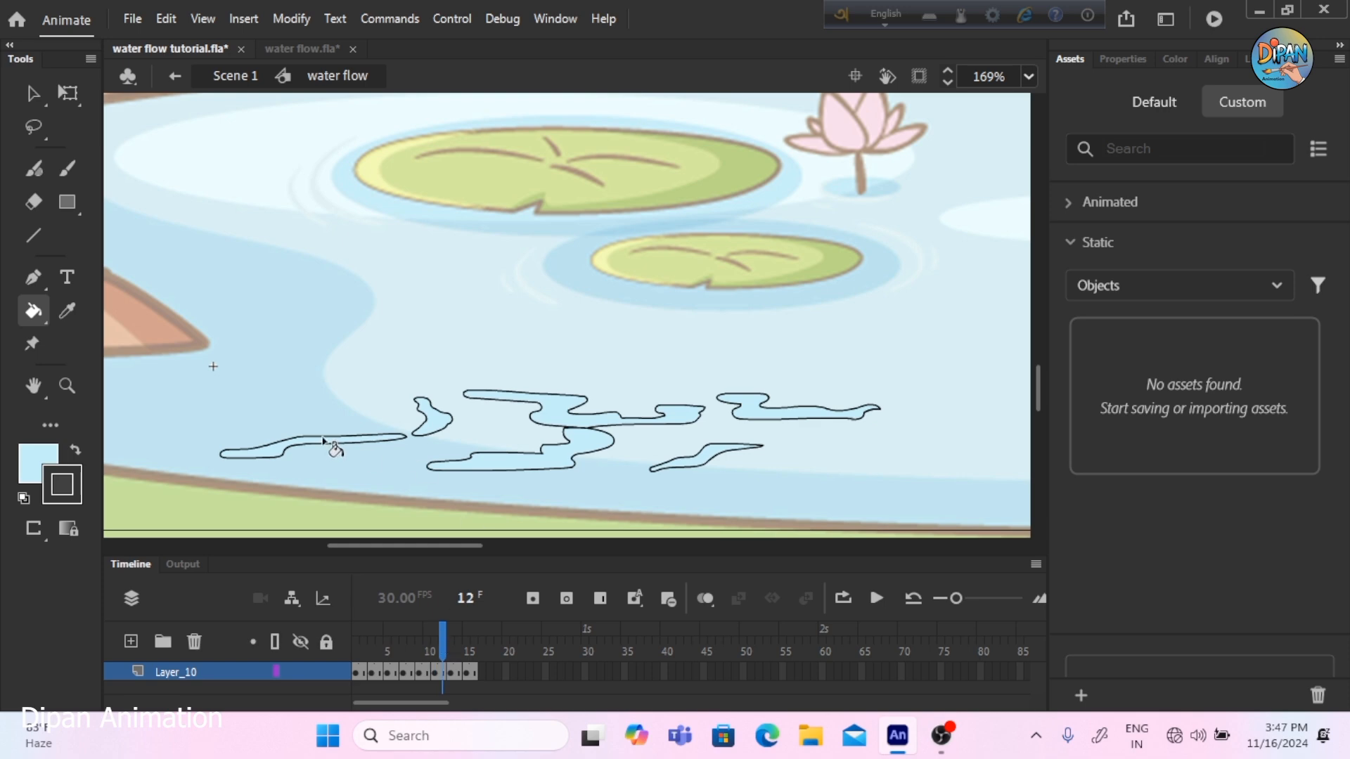
- Fill the ripple outlines in frame 13 with light blue
key("period")
left_click(392, 438)
left_click(568, 460)
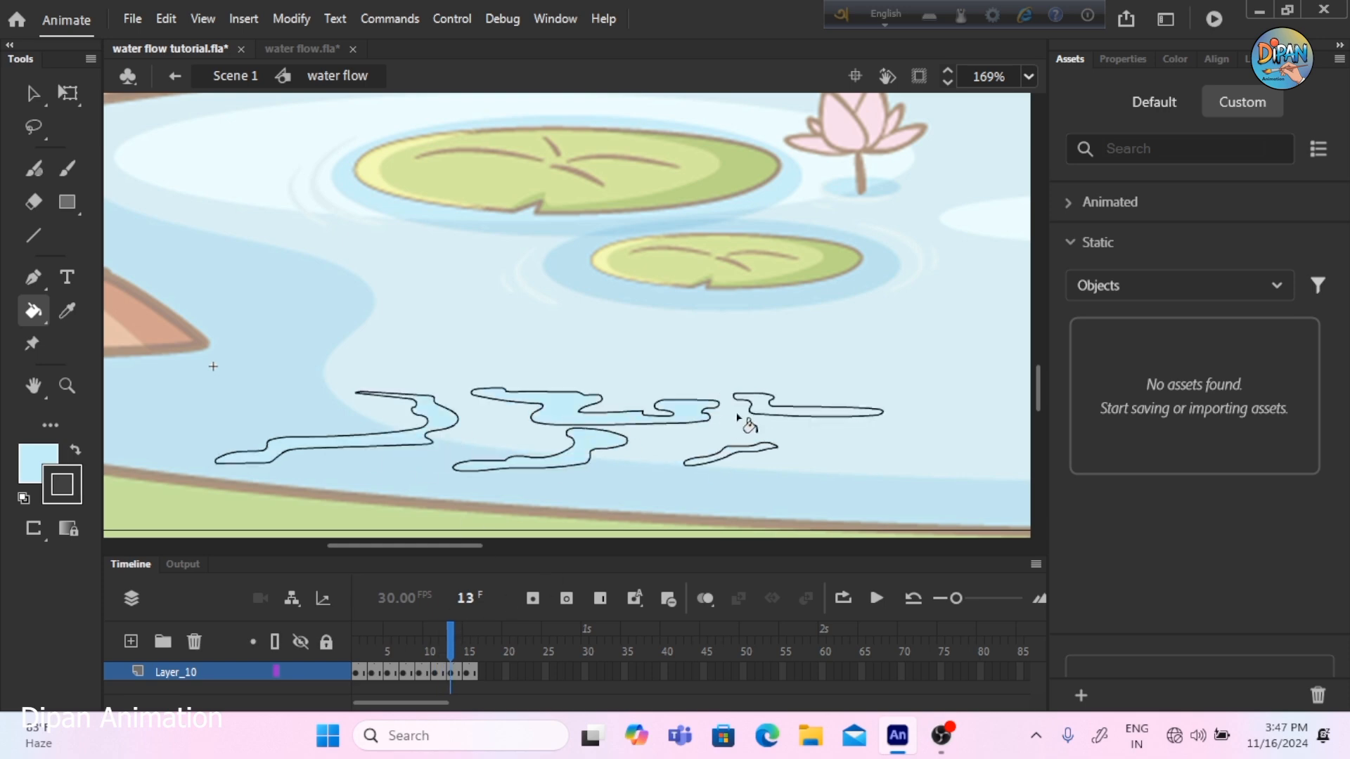
left_click(740, 416)
left_click(732, 457)
- Fill the ripple outlines in frame 15 with light blue, switch to the Selection tool and leave symbol editing
left_click_drag(454, 636, 466, 636)
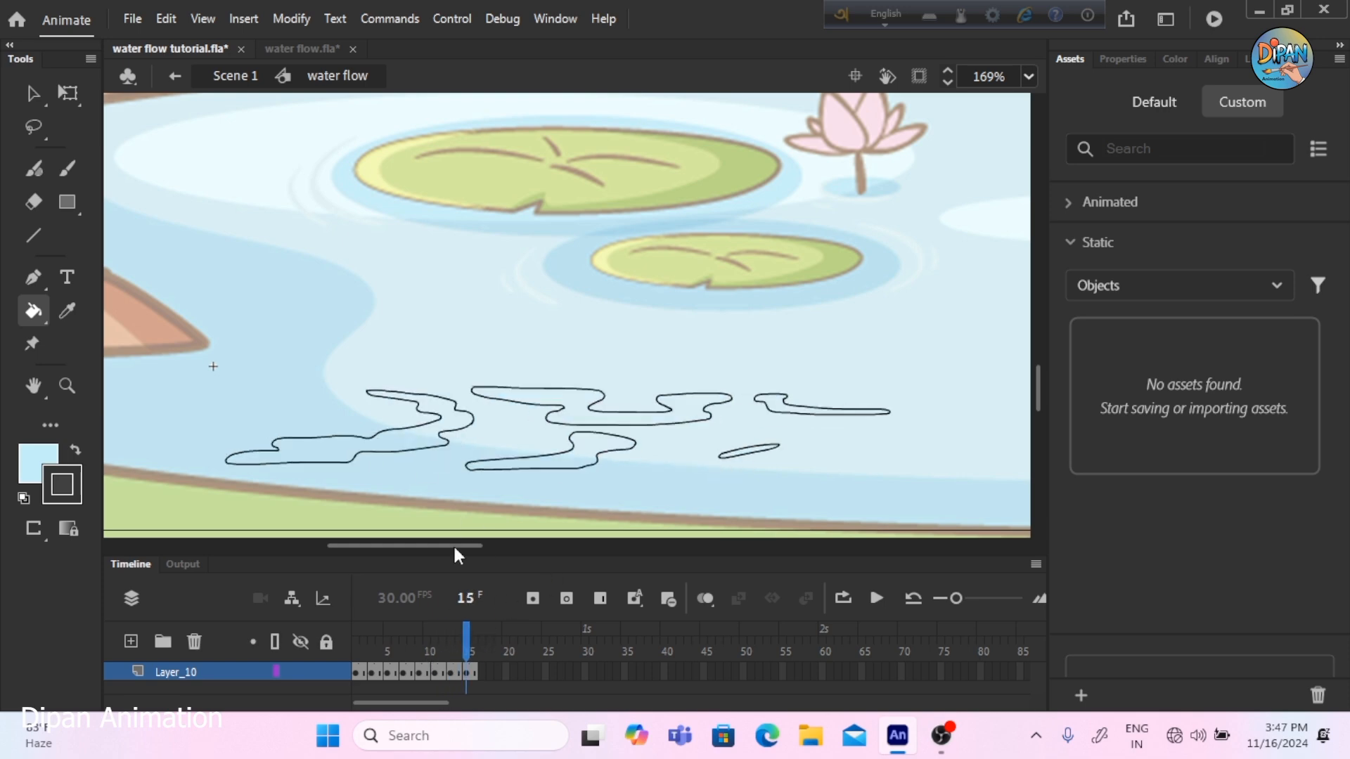
left_click(413, 441)
left_click(574, 461)
left_click(699, 412)
left_click(747, 450)
key("v")
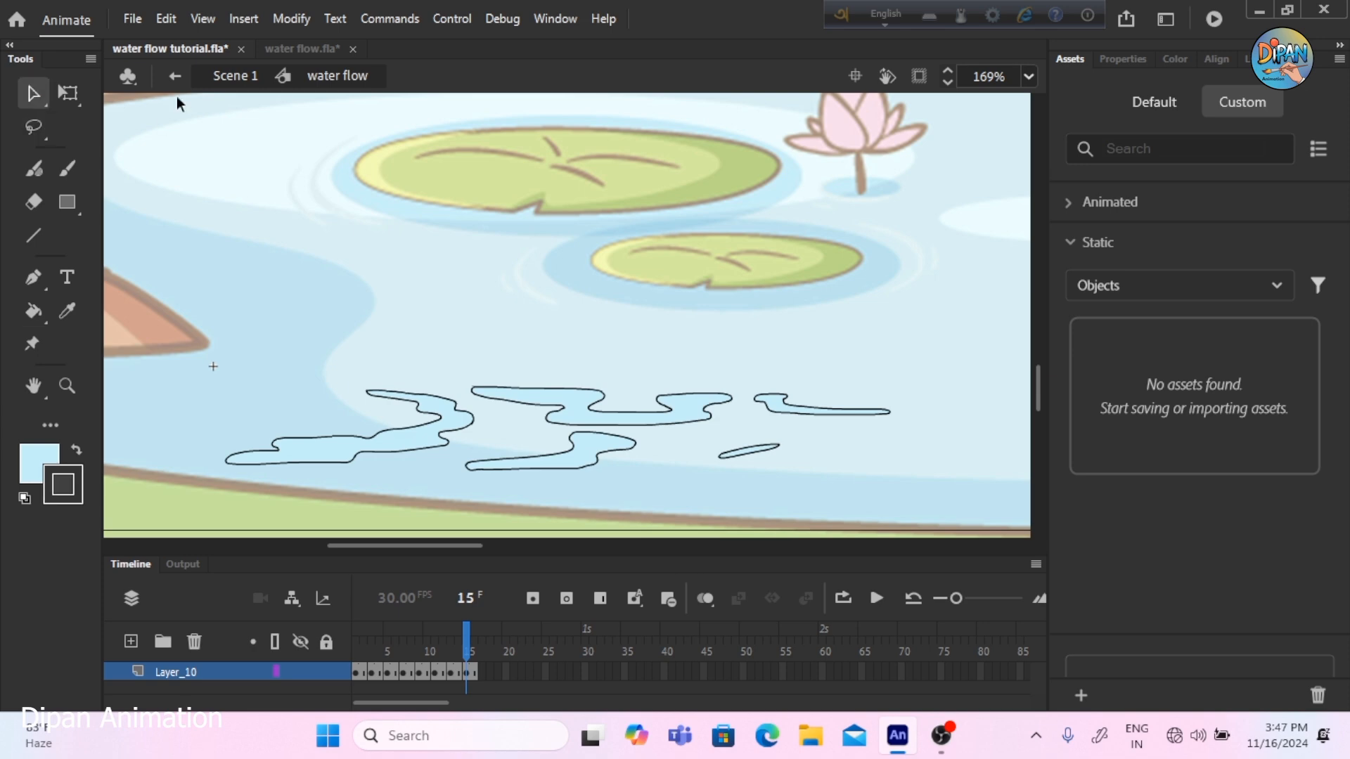
left_click(173, 76)
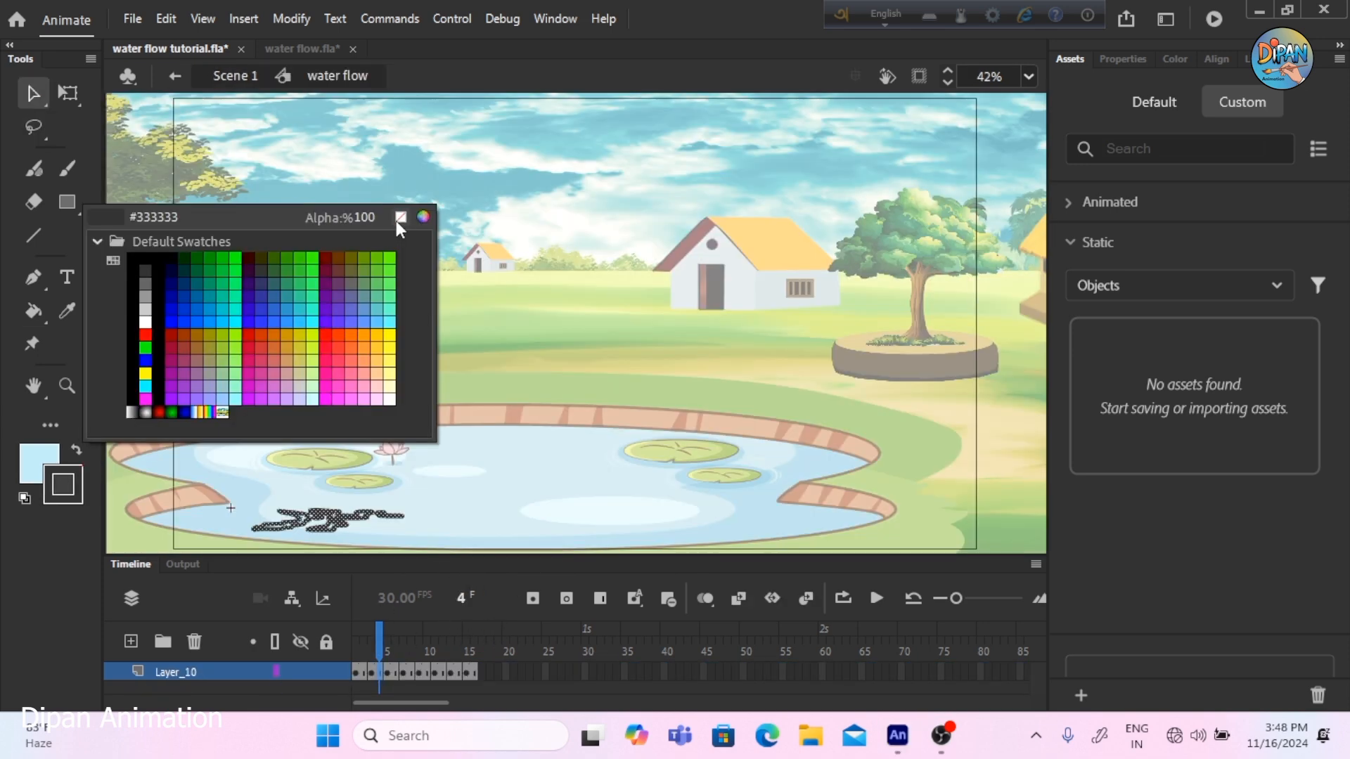
- Set the stroke colour to none for the ripples in frames 4 and 5 of the water flow symbol
left_click(400, 218)
left_click(388, 672)
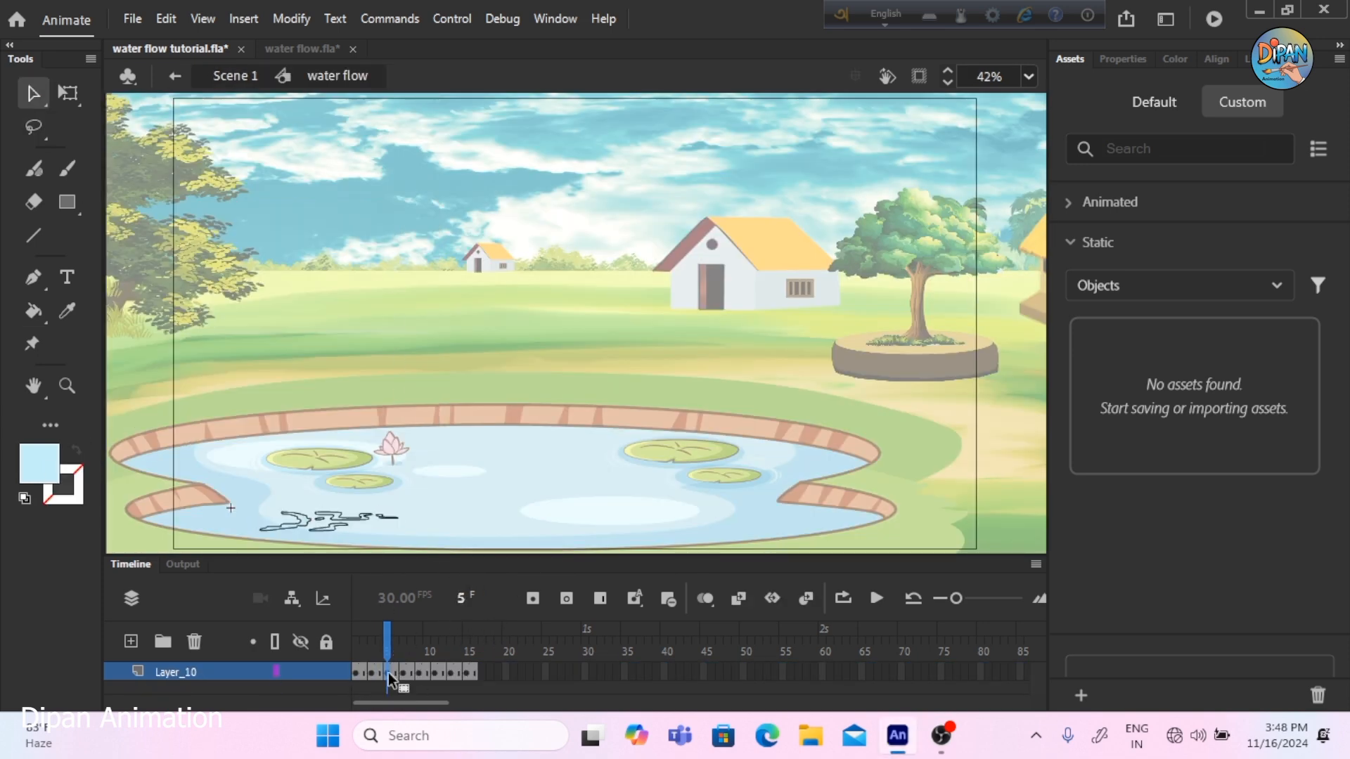
left_click(80, 476)
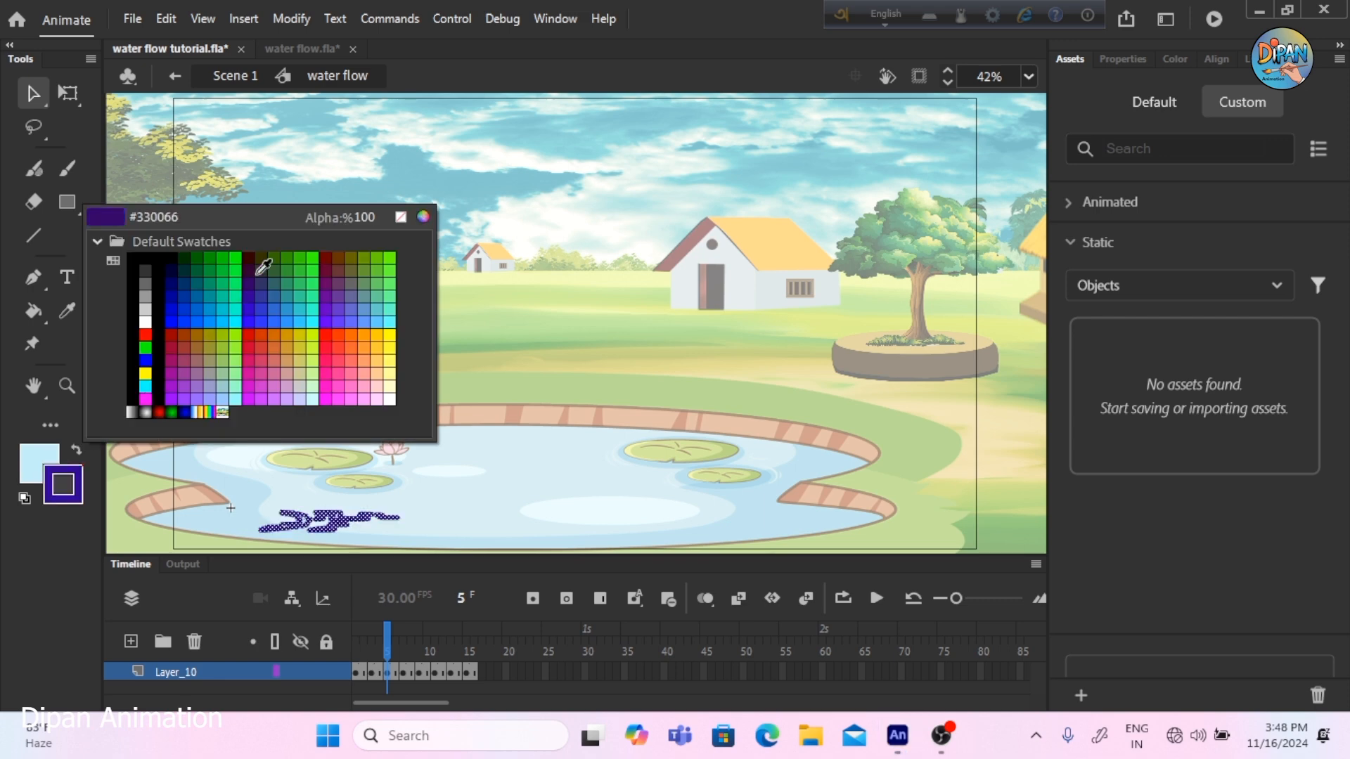
left_click(395, 217)
- Remove the stroke colour from the ripple artwork in frames 8 and 9
left_click(411, 674)
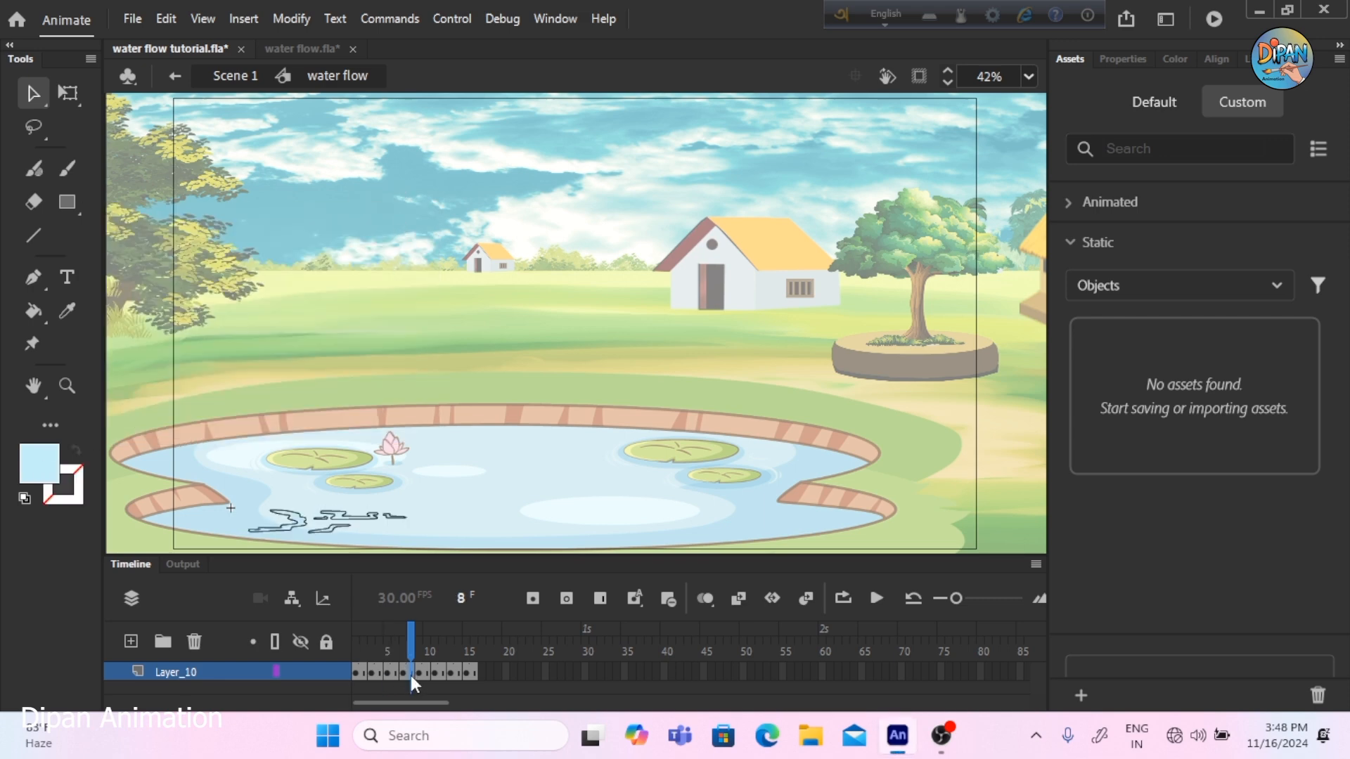
left_click(80, 477)
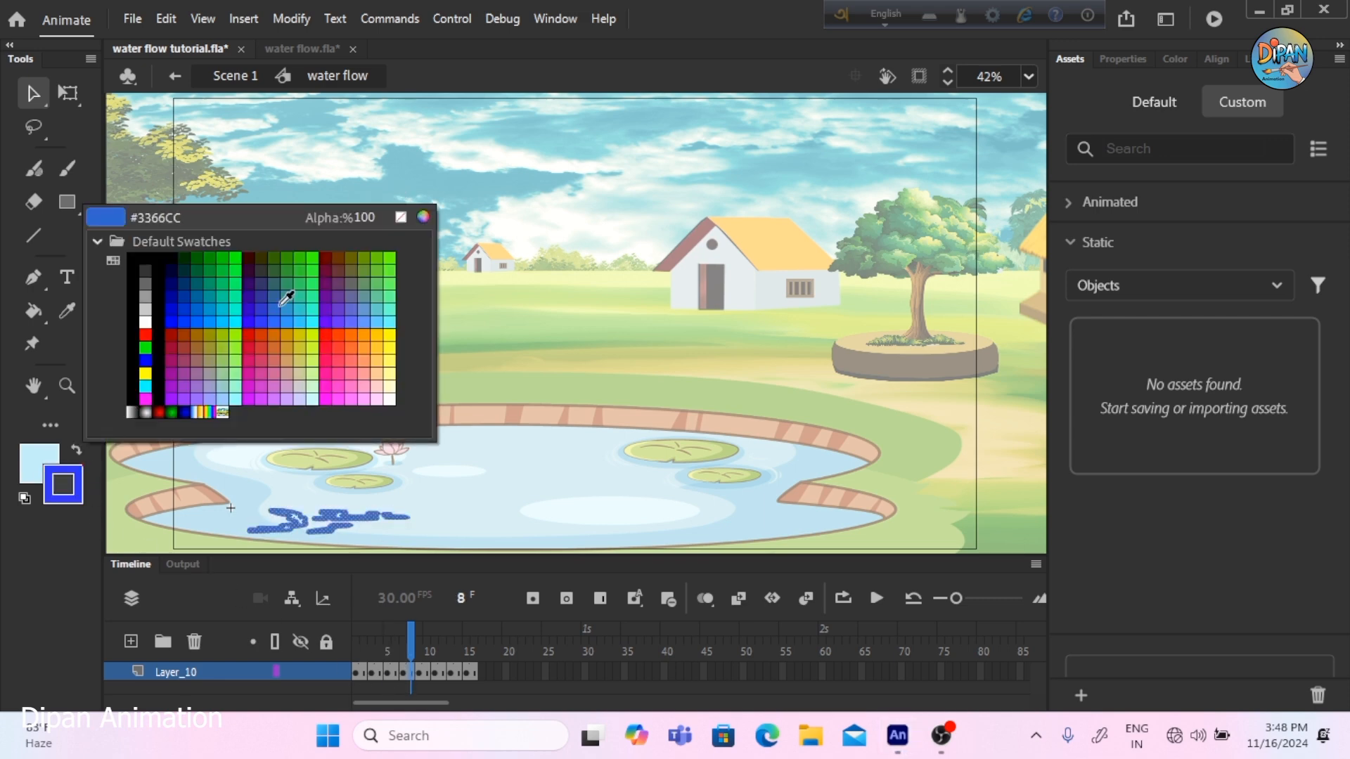
left_click(402, 219)
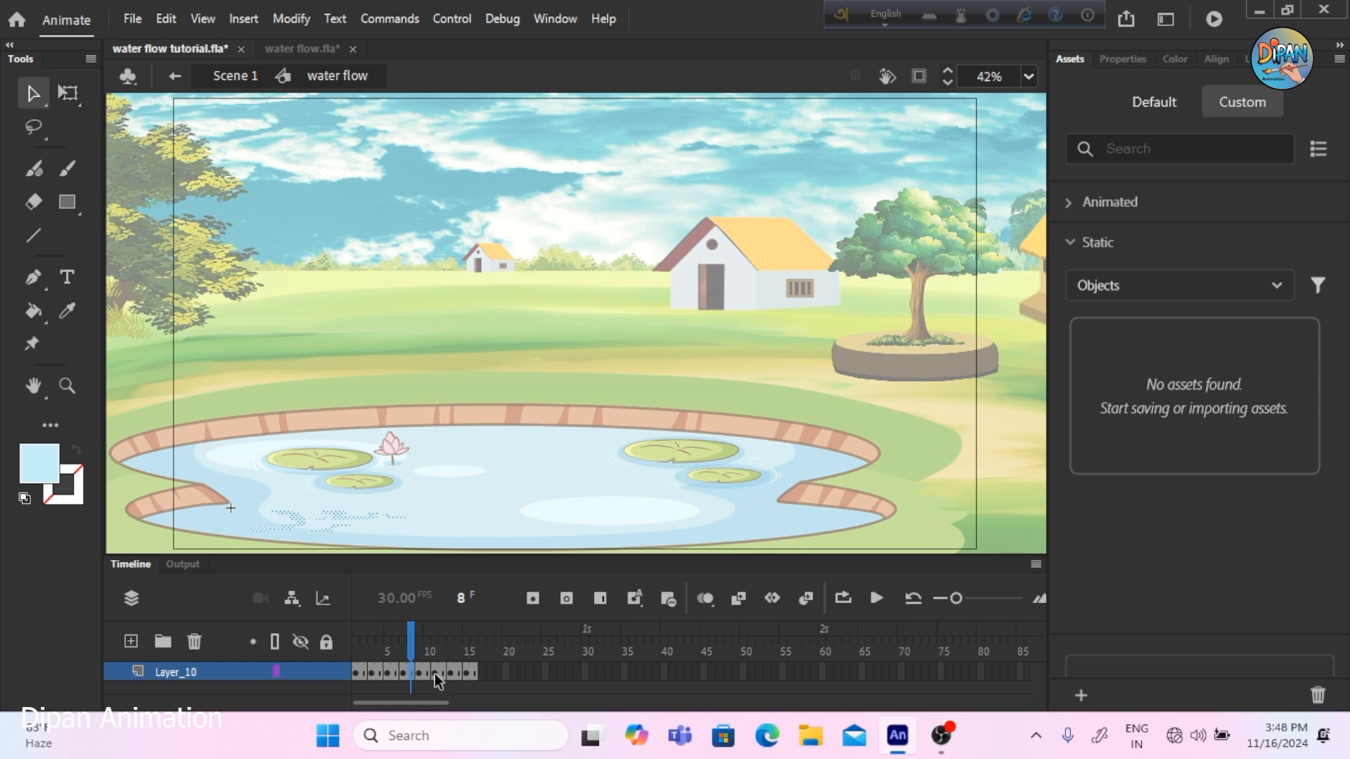
left_click(420, 673)
left_click(79, 476)
left_click(401, 217)
left_click(79, 477)
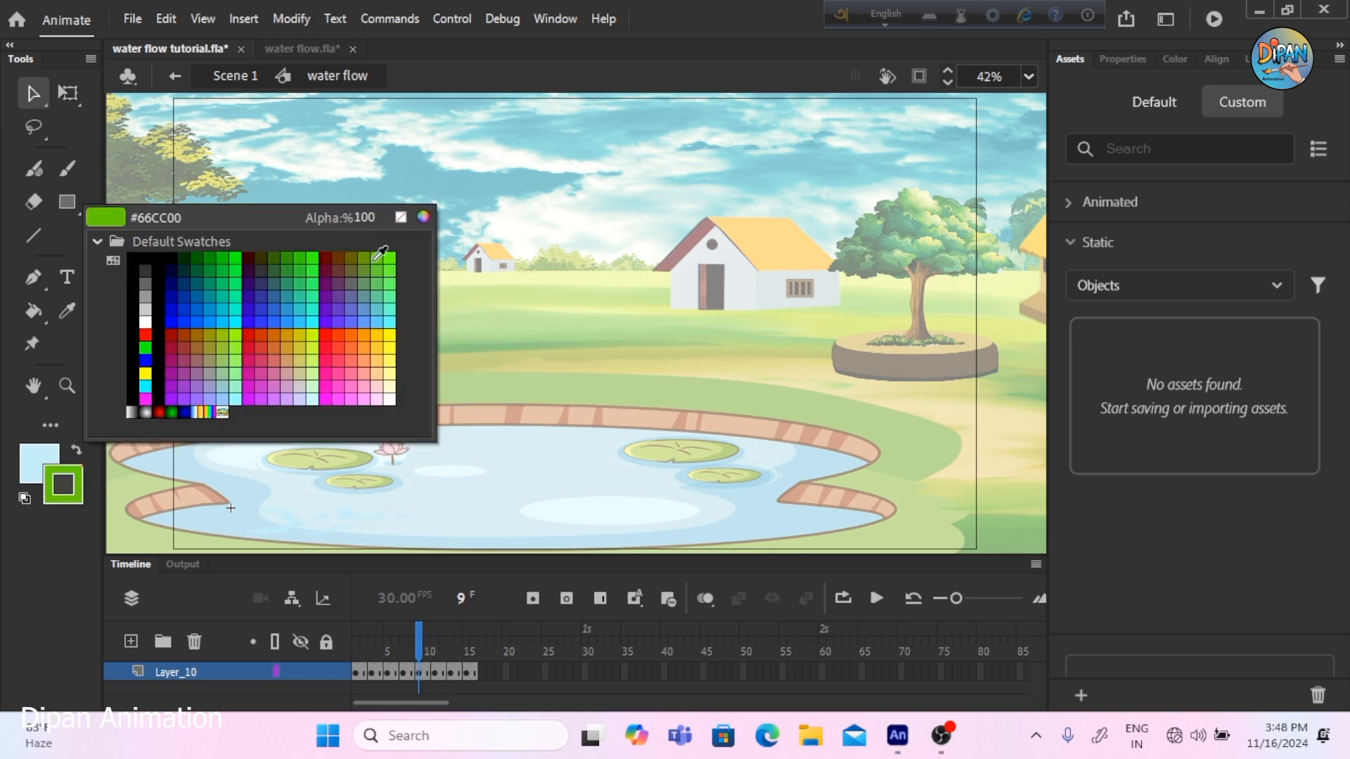
left_click(422, 677)
left_click(63, 484)
left_click(401, 217)
- Set the stroke to none for the ripples in frame 11 and the remaining ripple frames up to frame 15
left_click(434, 673)
left_click(63, 484)
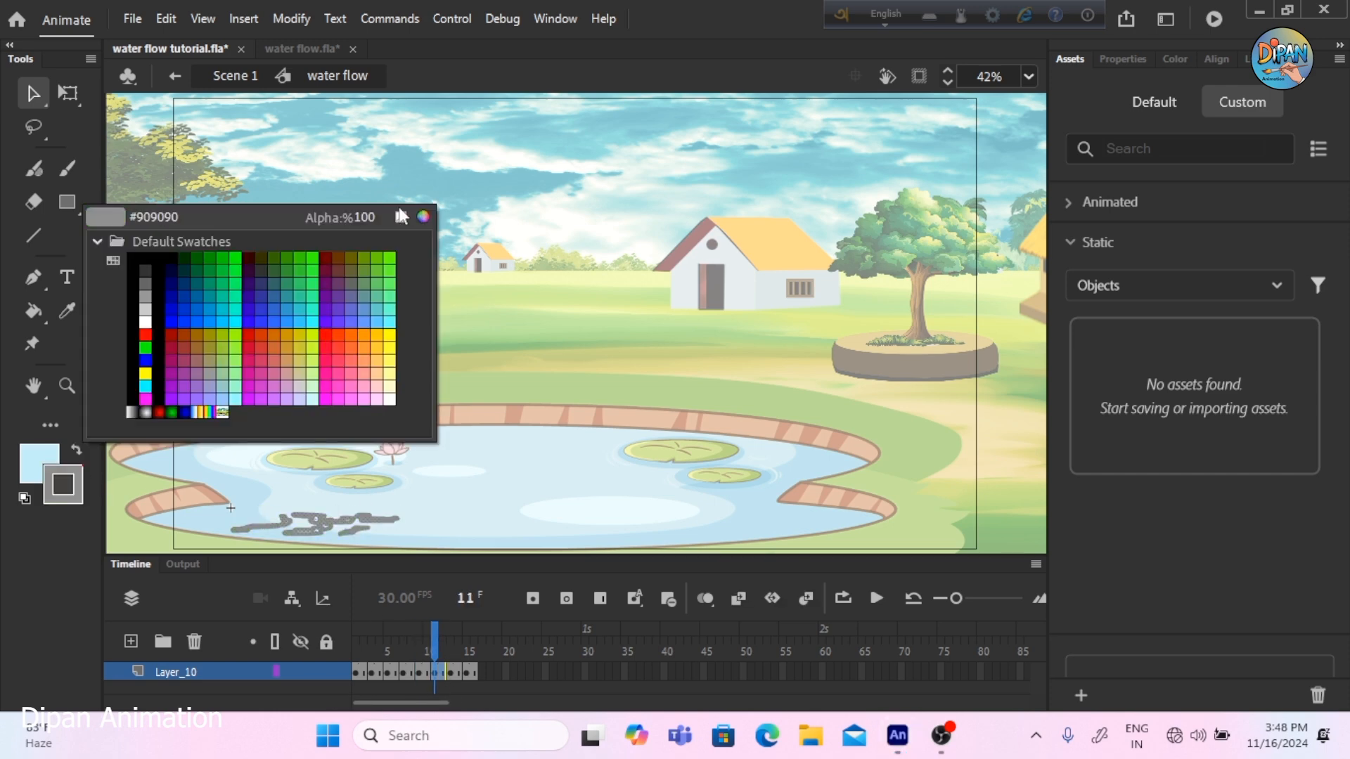
left_click(400, 216)
left_click(460, 671)
left_click(77, 478)
left_click(400, 217)
left_click(465, 672)
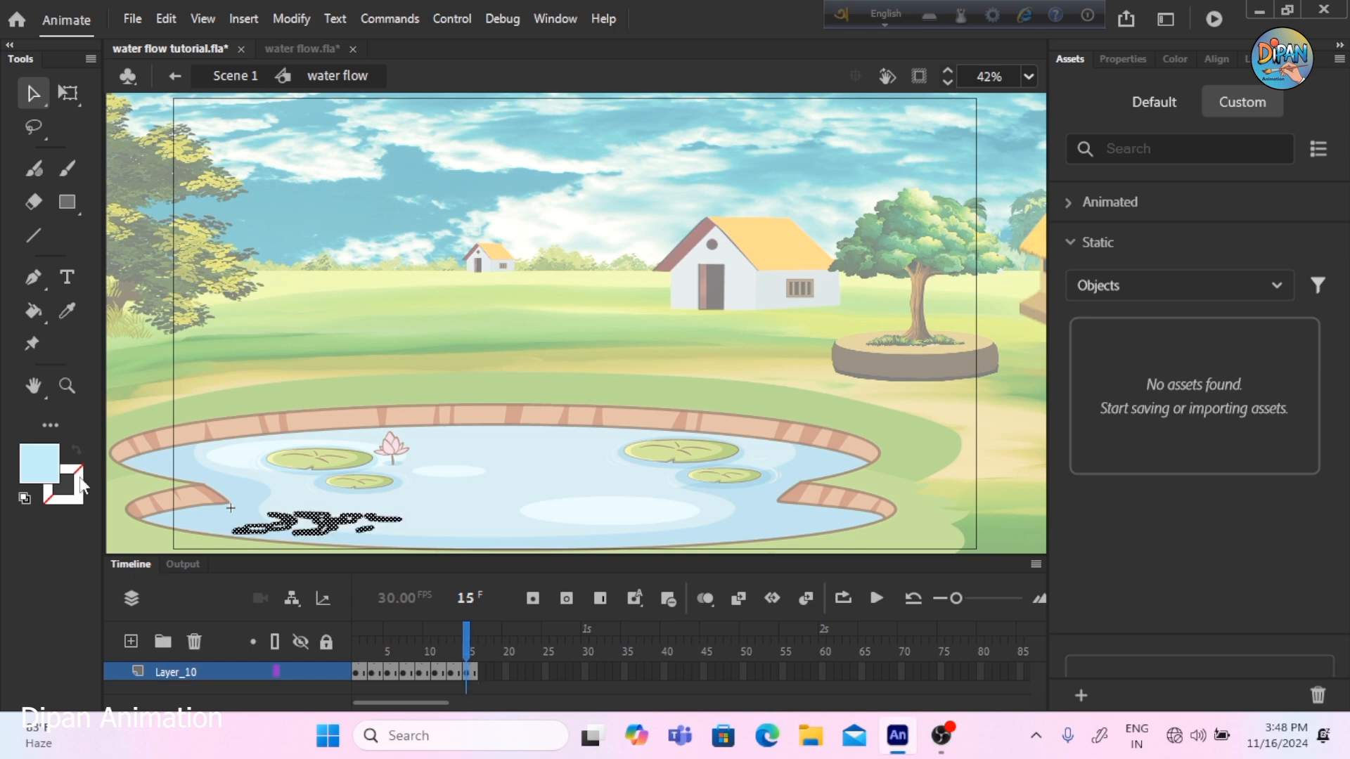
left_click(80, 478)
left_click(400, 217)
- Rewind to frame 1, return to Scene 1 and scrub through its opening frames to check the ripples
left_click_drag(465, 643, 355, 643)
left_click(184, 77)
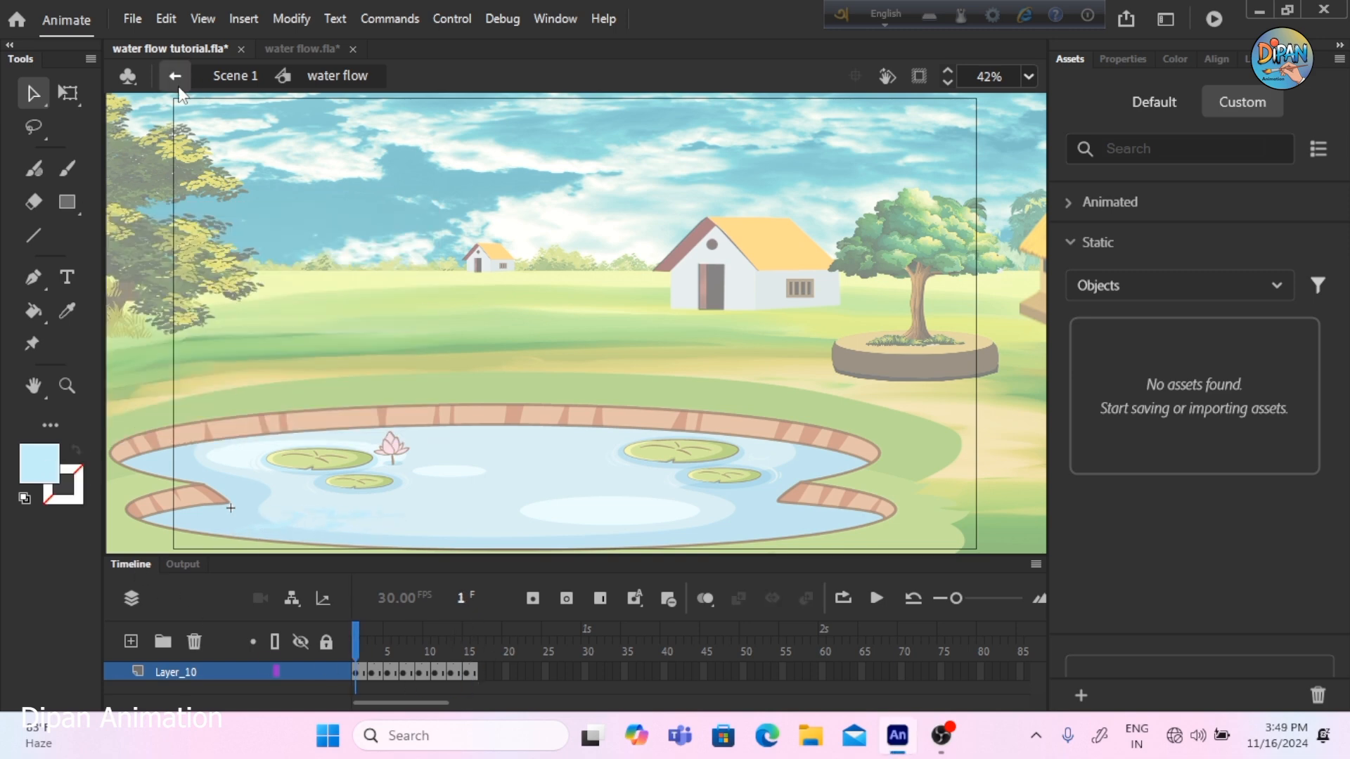
left_click_drag(364, 640, 355, 639)
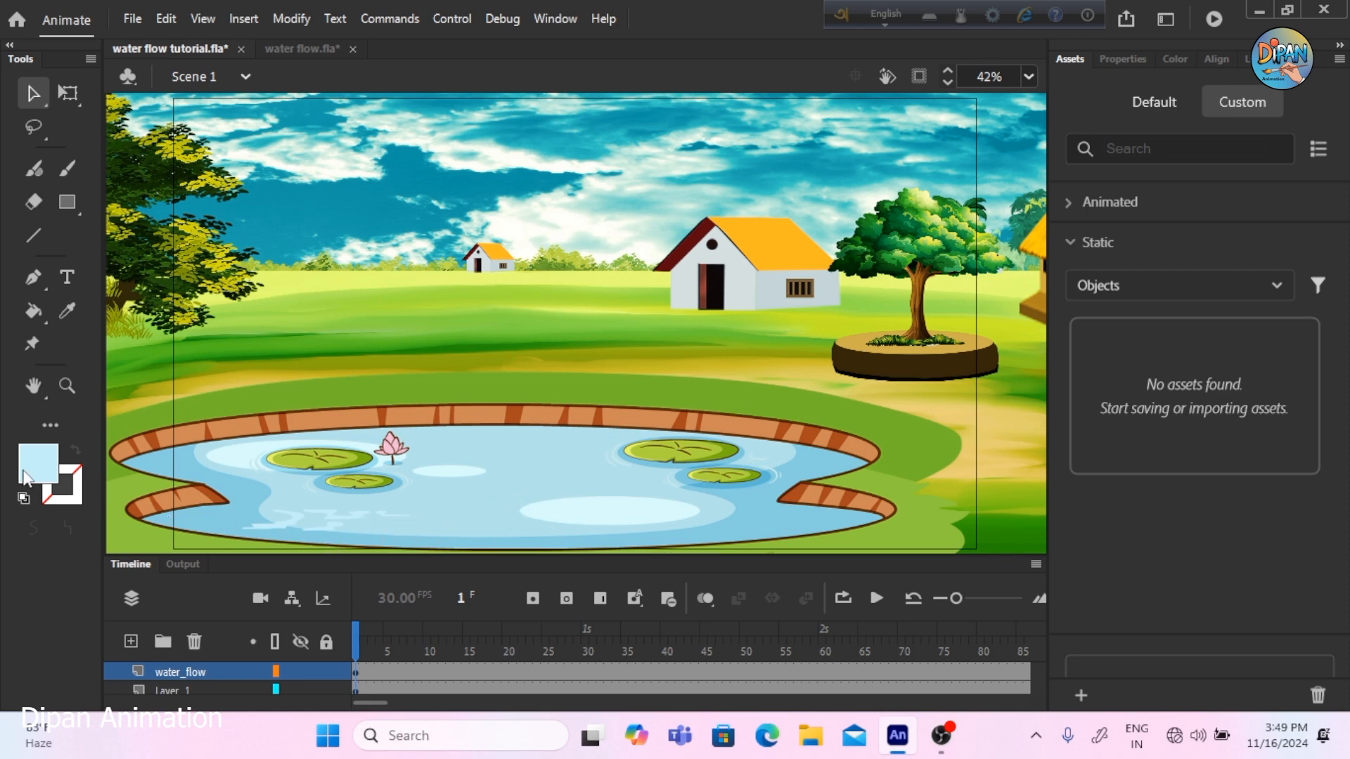
- Change the fill colour to near-white FDFDFD in the Color Picker
left_click(25, 472)
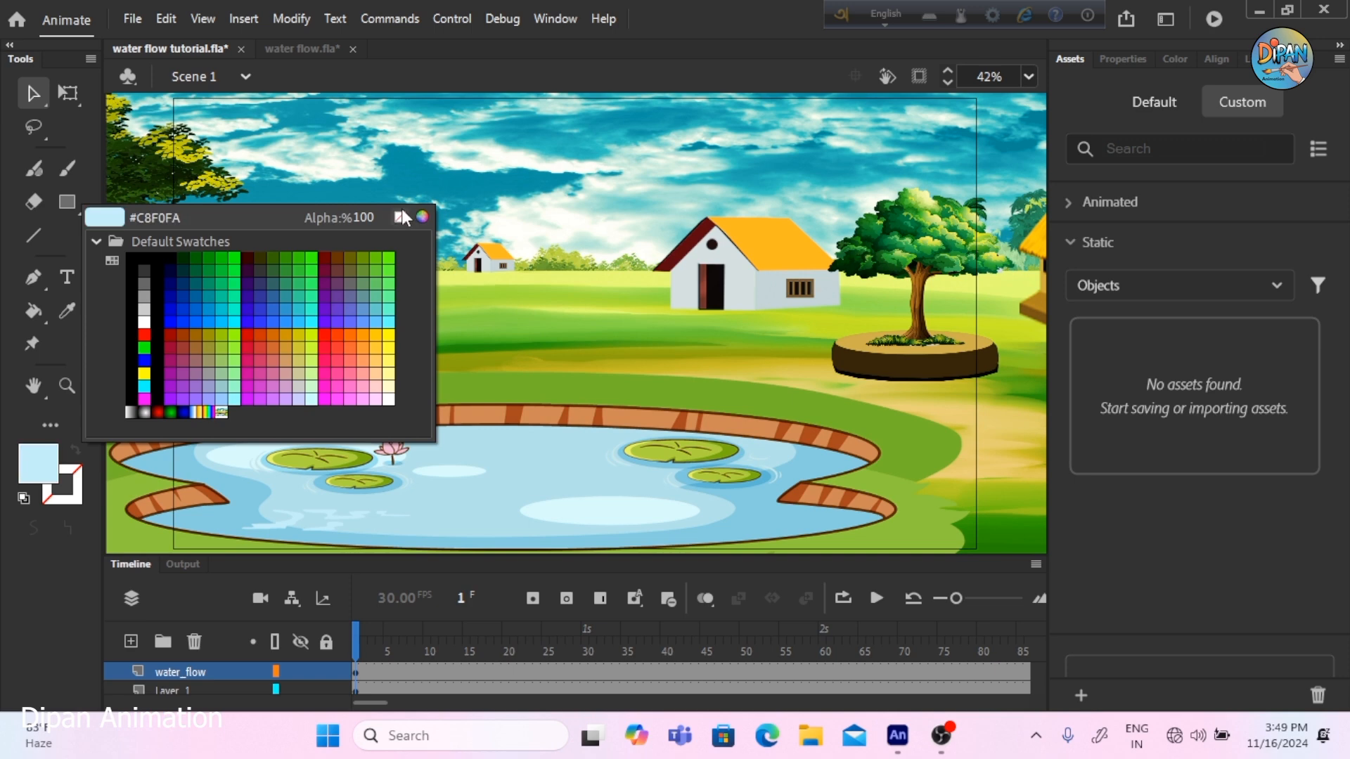
left_click(422, 216)
left_click_drag(295, 244, 241, 233)
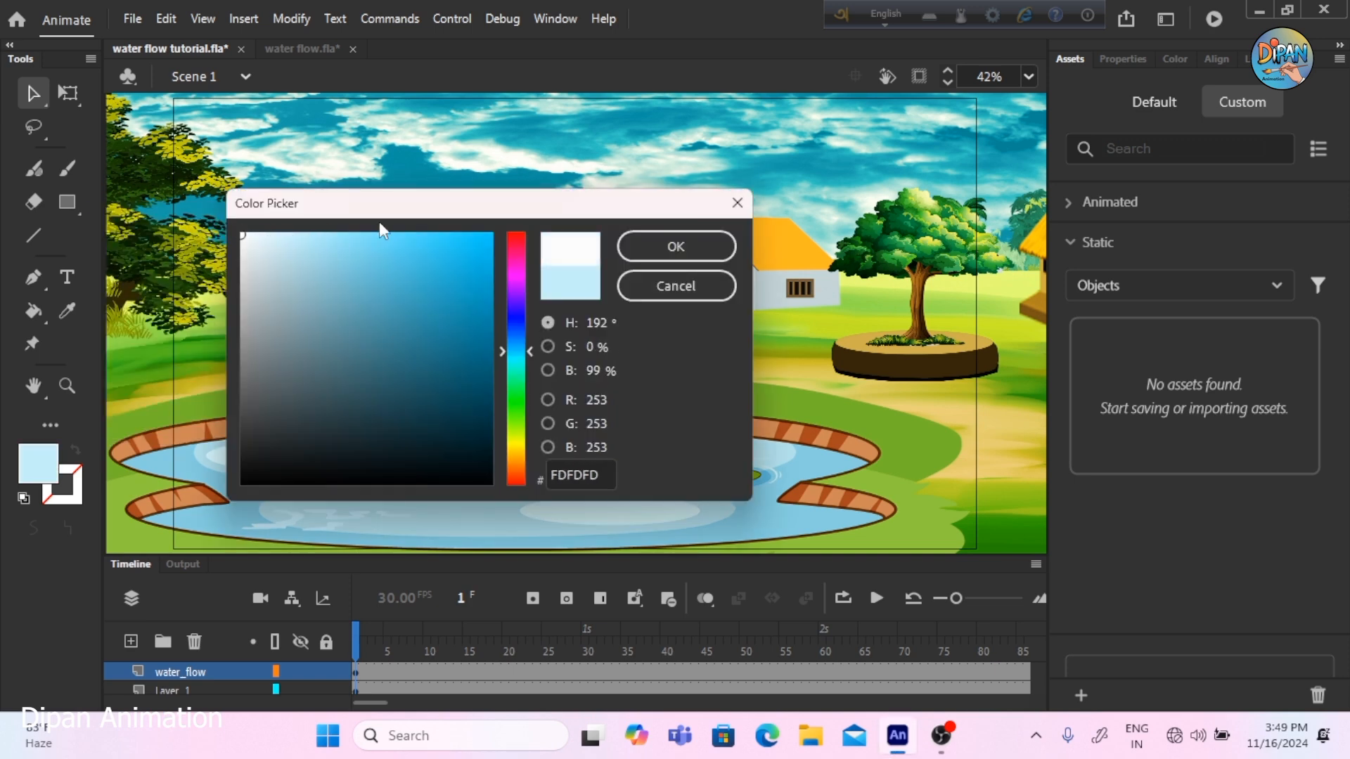
left_click(633, 246)
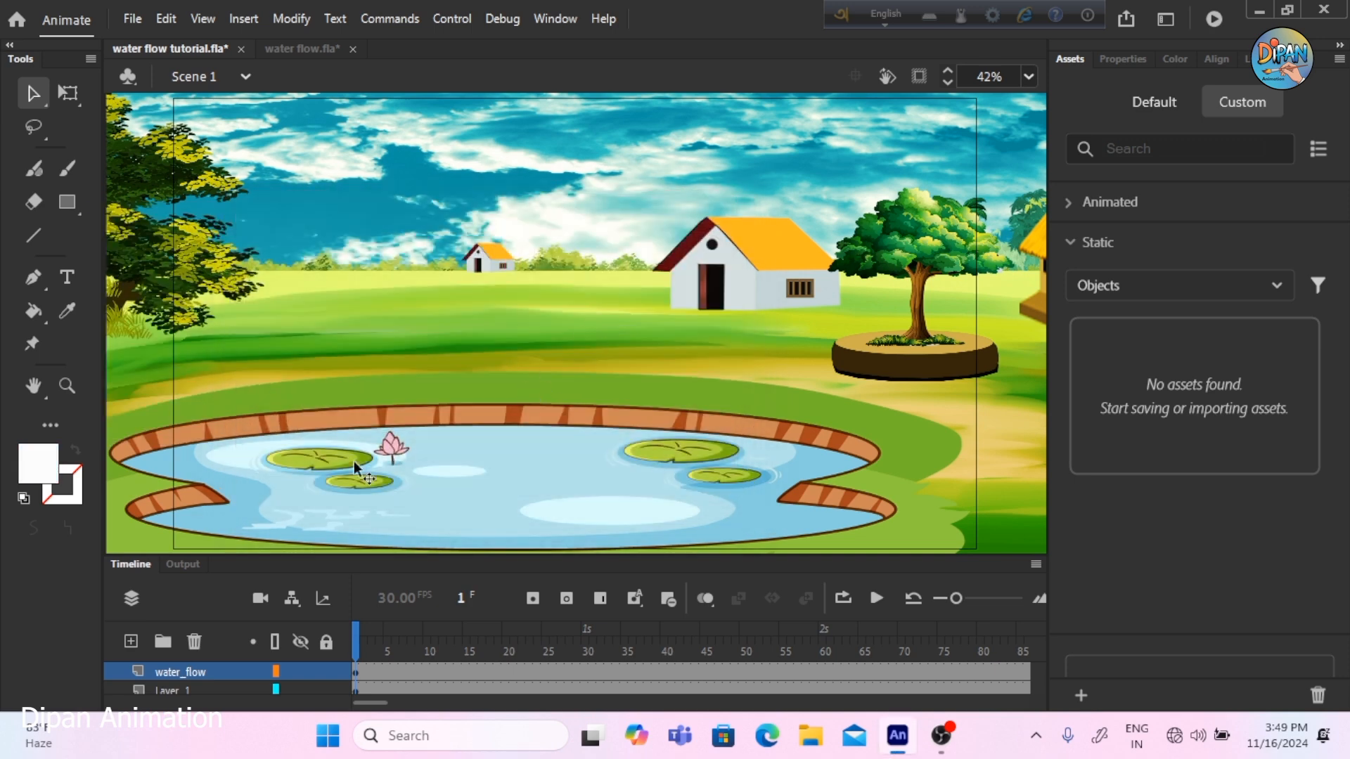
- Refill the ripples with near-white frame by frame inside the water flow symbol, and return to frame 1 of Scene 1
double_click(332, 526)
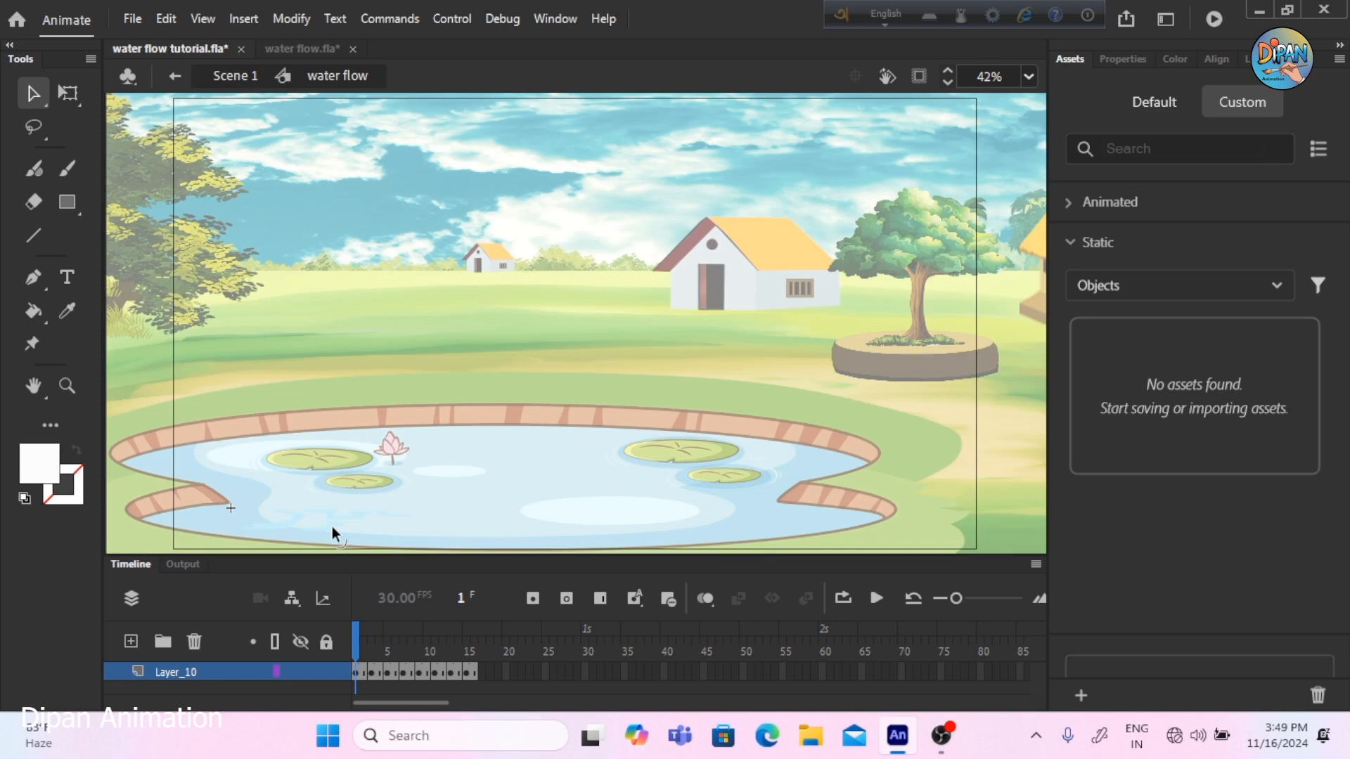
left_click(33, 310)
left_click(386, 670)
key("Return")
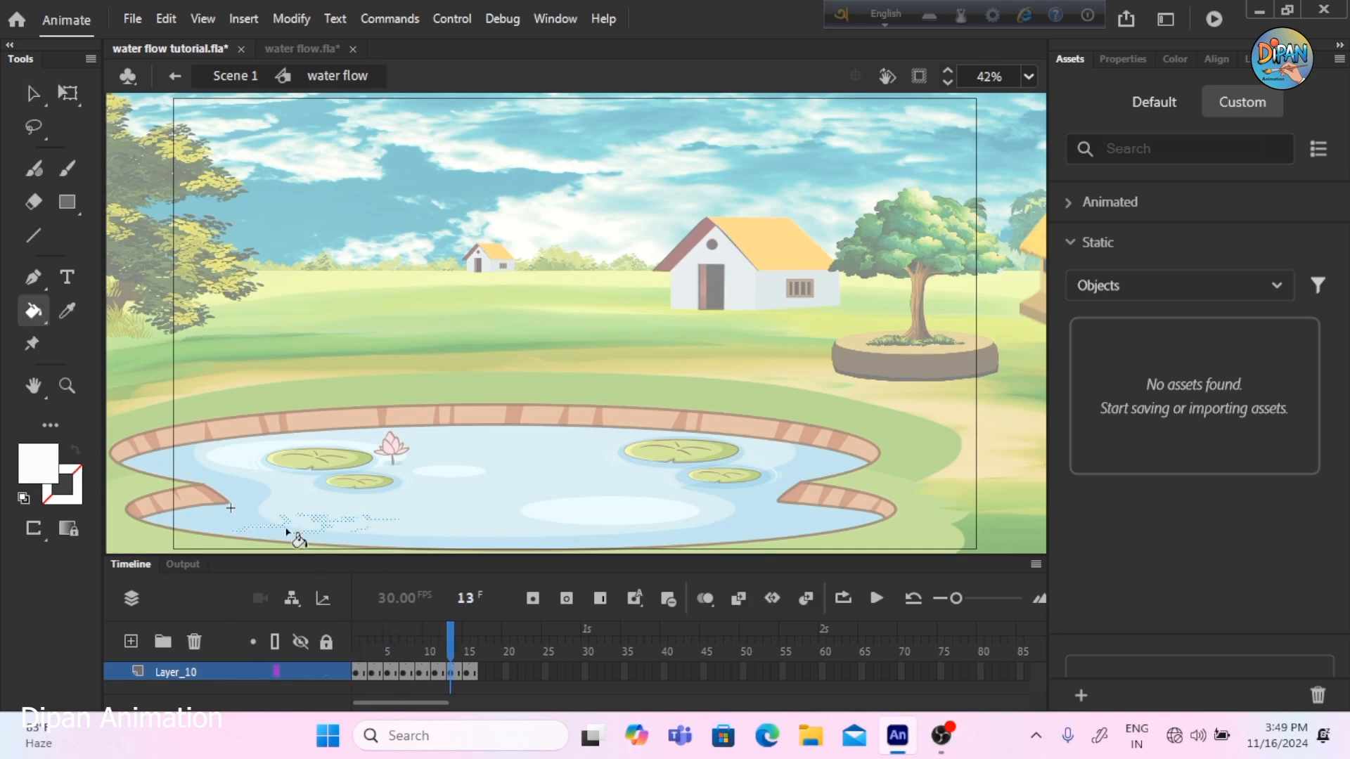
left_click(35, 89)
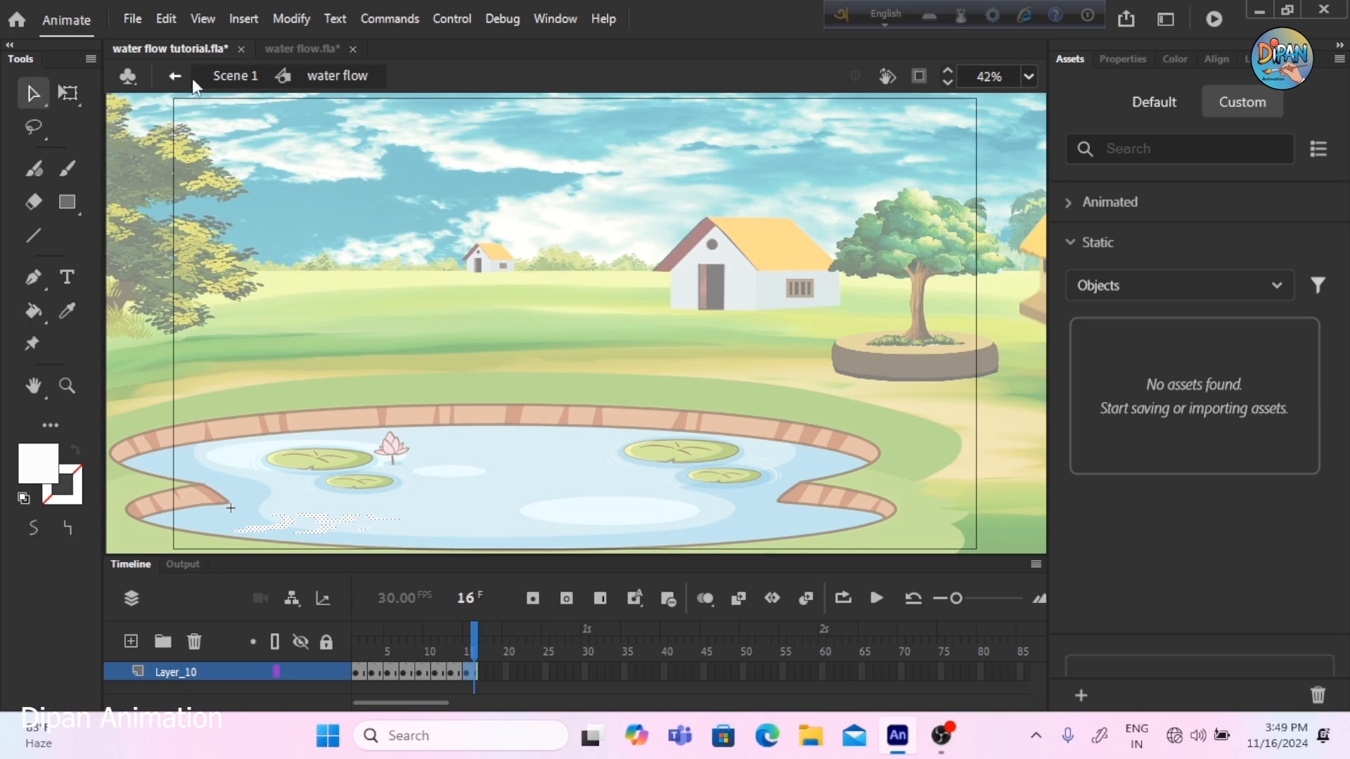
left_click(175, 76)
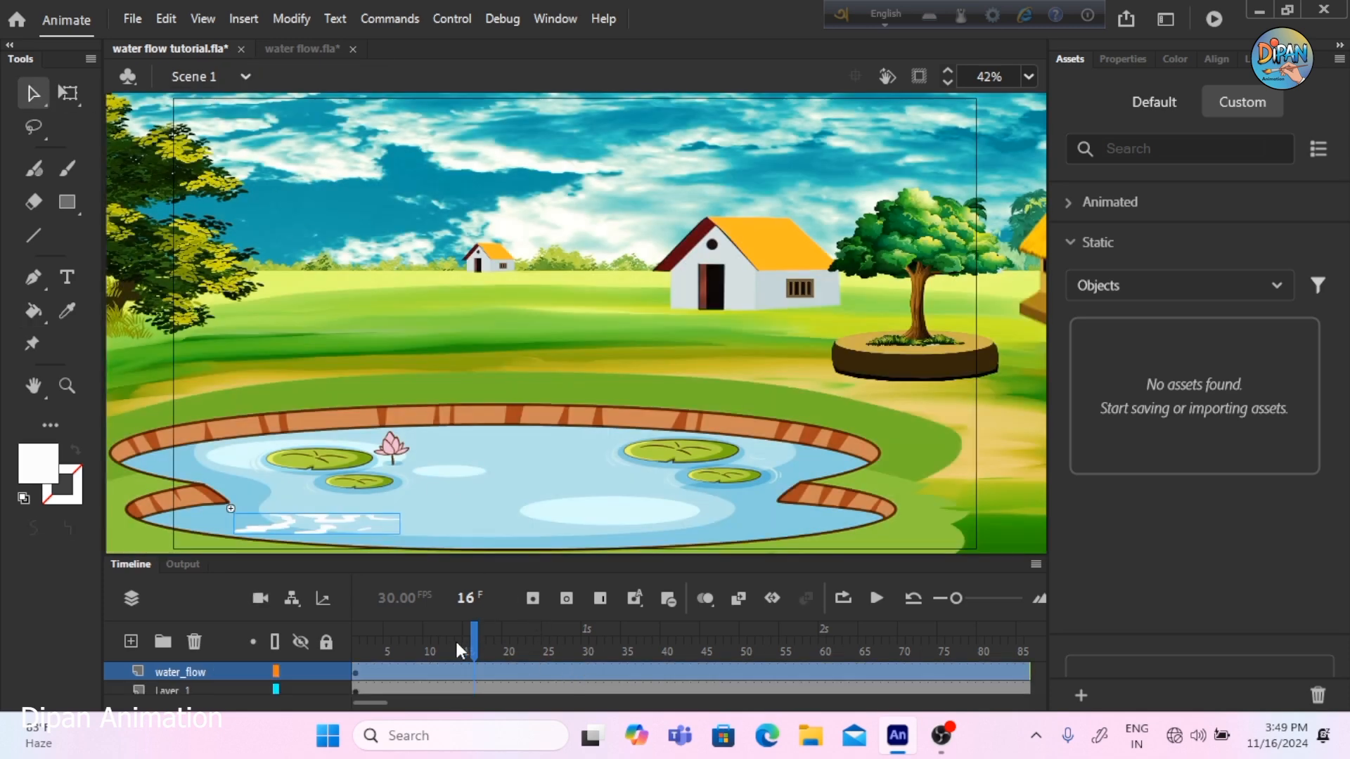
mouse_move(357, 650)
left_mouse_down()
mouse_move(513, 651)
mouse_move(356, 650)
left_mouse_up()
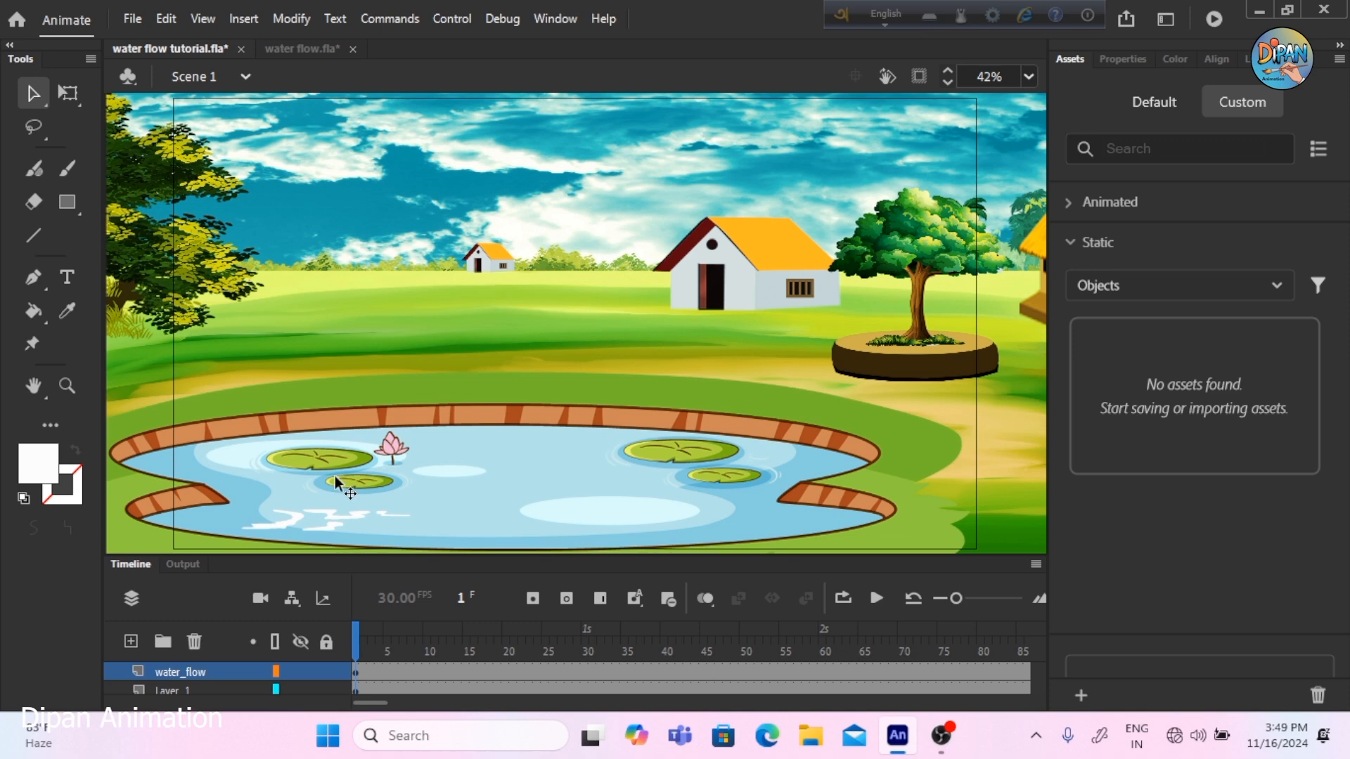
- Duplicate the water flow ripple, undo the accidental background shift and place the copy over the lower edge of the pond's large pale patch
left_click(331, 524)
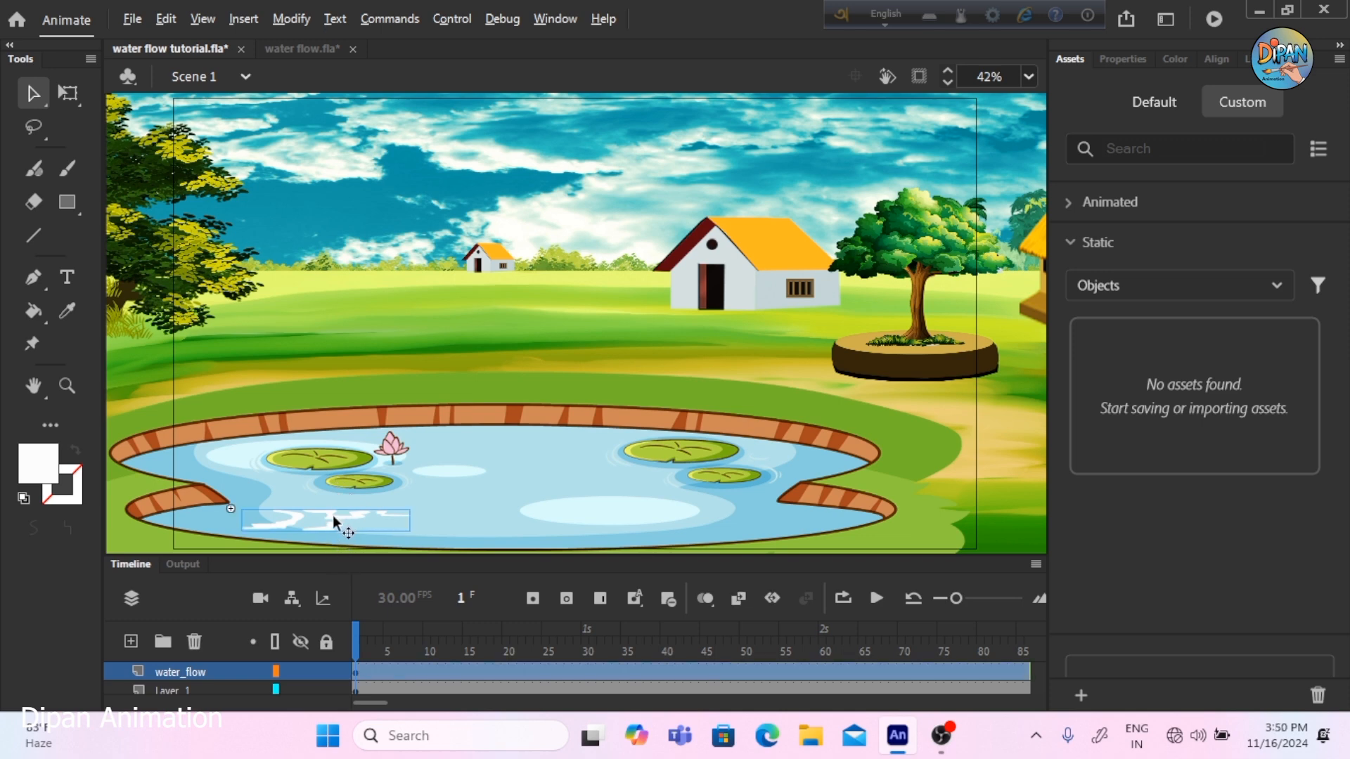
left_click_drag(340, 519, 547, 523, "alt")
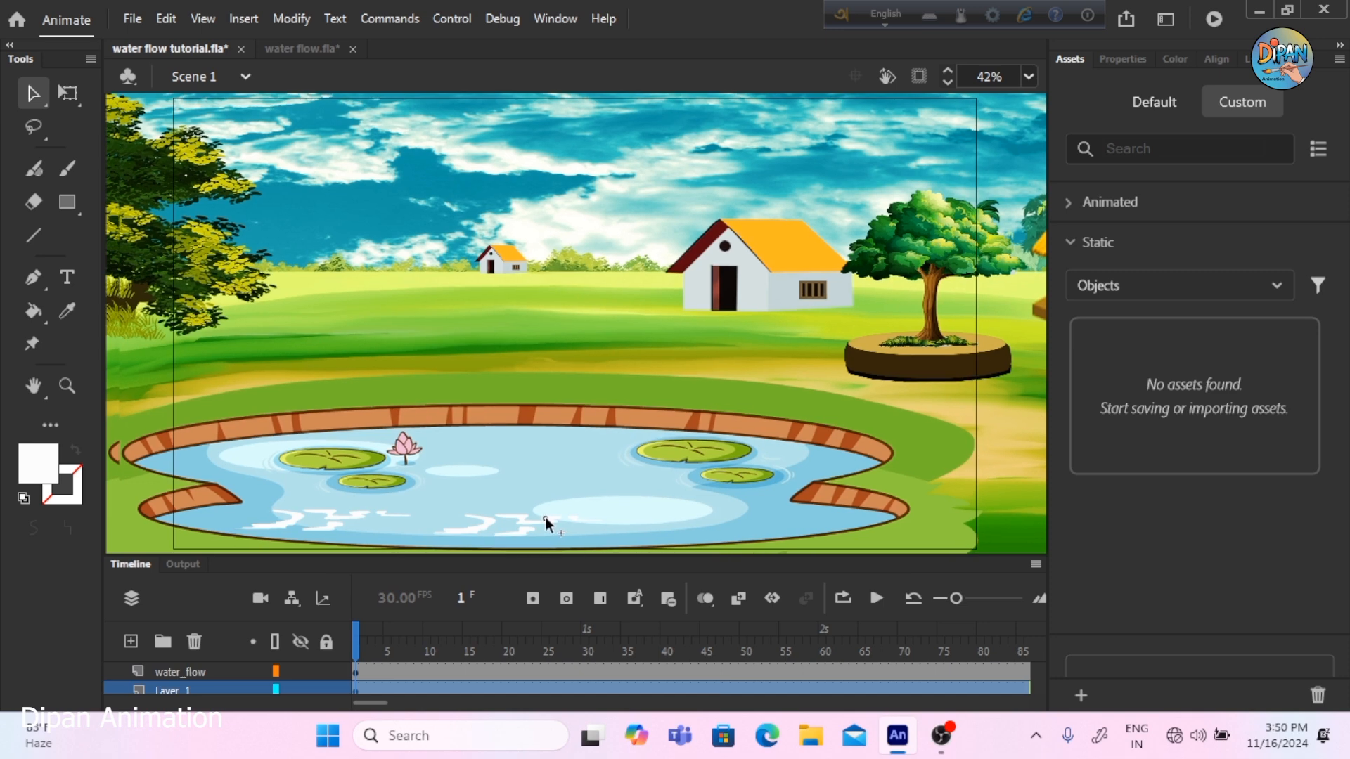
key("ctrl+z")
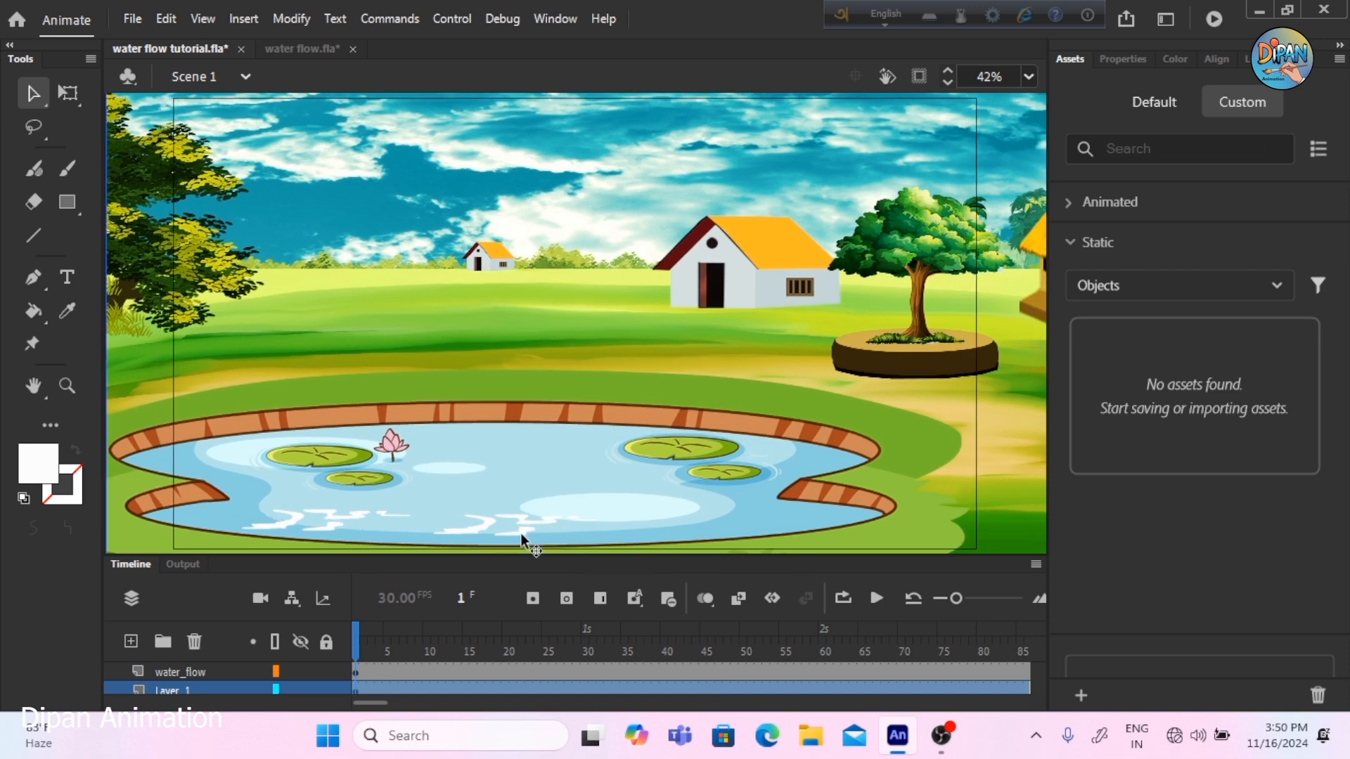
left_click(528, 533)
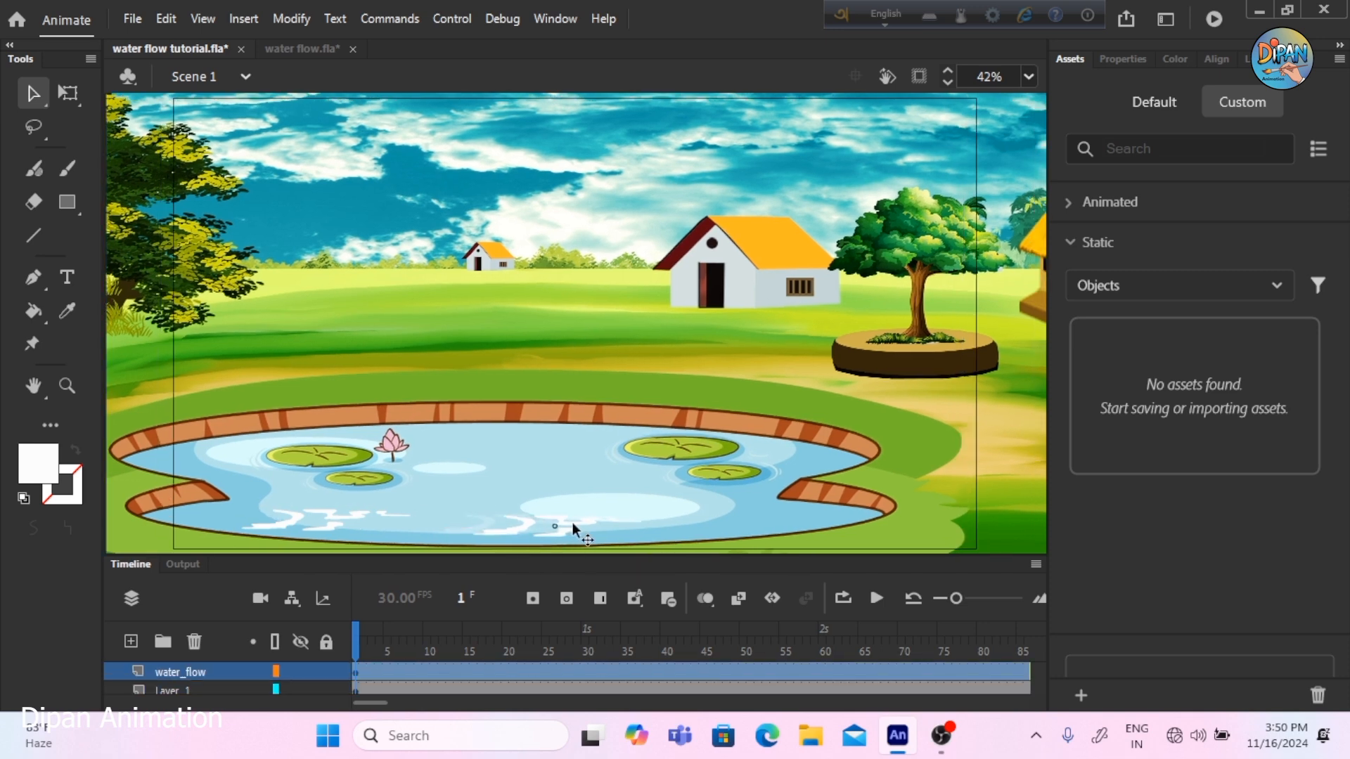
mouse_move(573, 528)
left_mouse_down()
mouse_move(638, 539)
mouse_move(646, 522)
left_mouse_up()
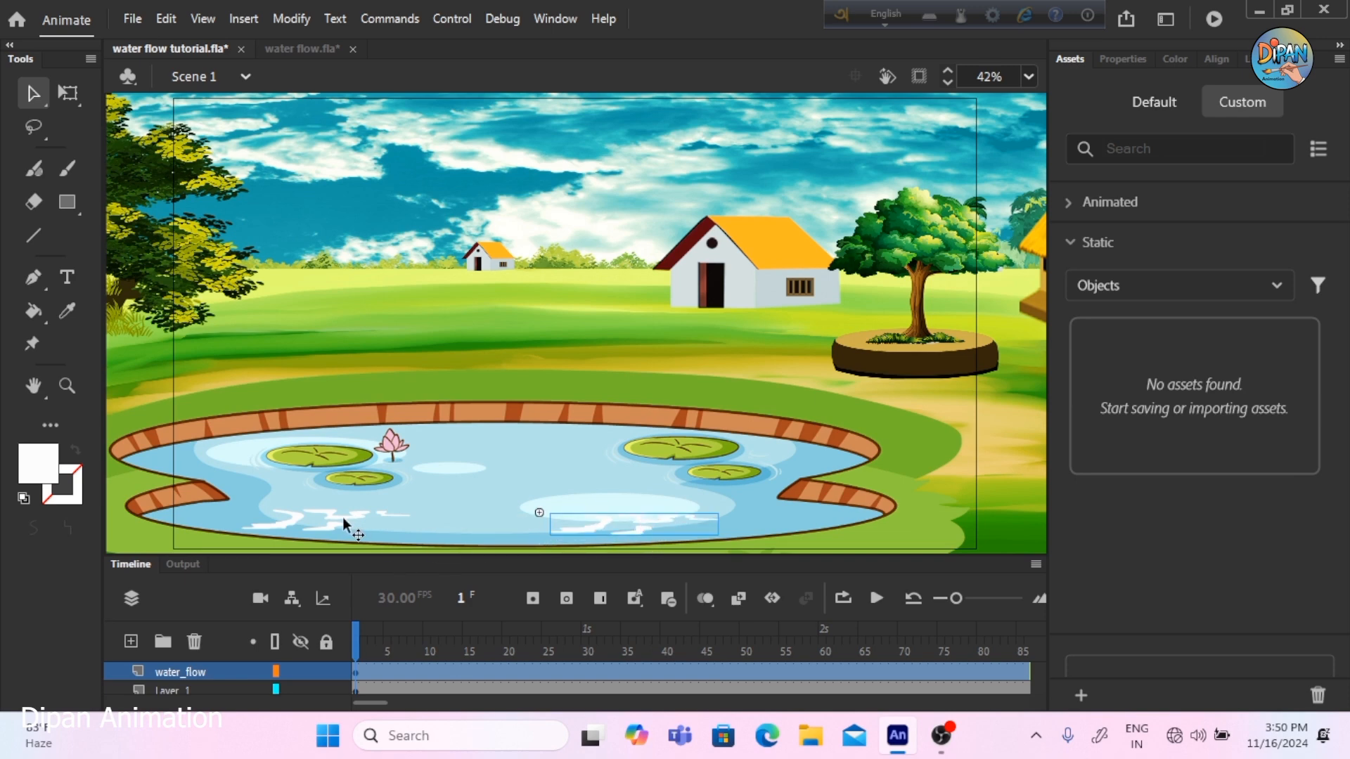
- Copy the original ripple to just beside the lotus flower and scale it down to about half size with Free Transform
mouse_move(343, 519)
left_mouse_down()
mouse_move(516, 462)
mouse_move(522, 450)
mouse_move(505, 445)
left_mouse_up()
left_click(68, 92)
left_click_drag(579, 463, 496, 452)
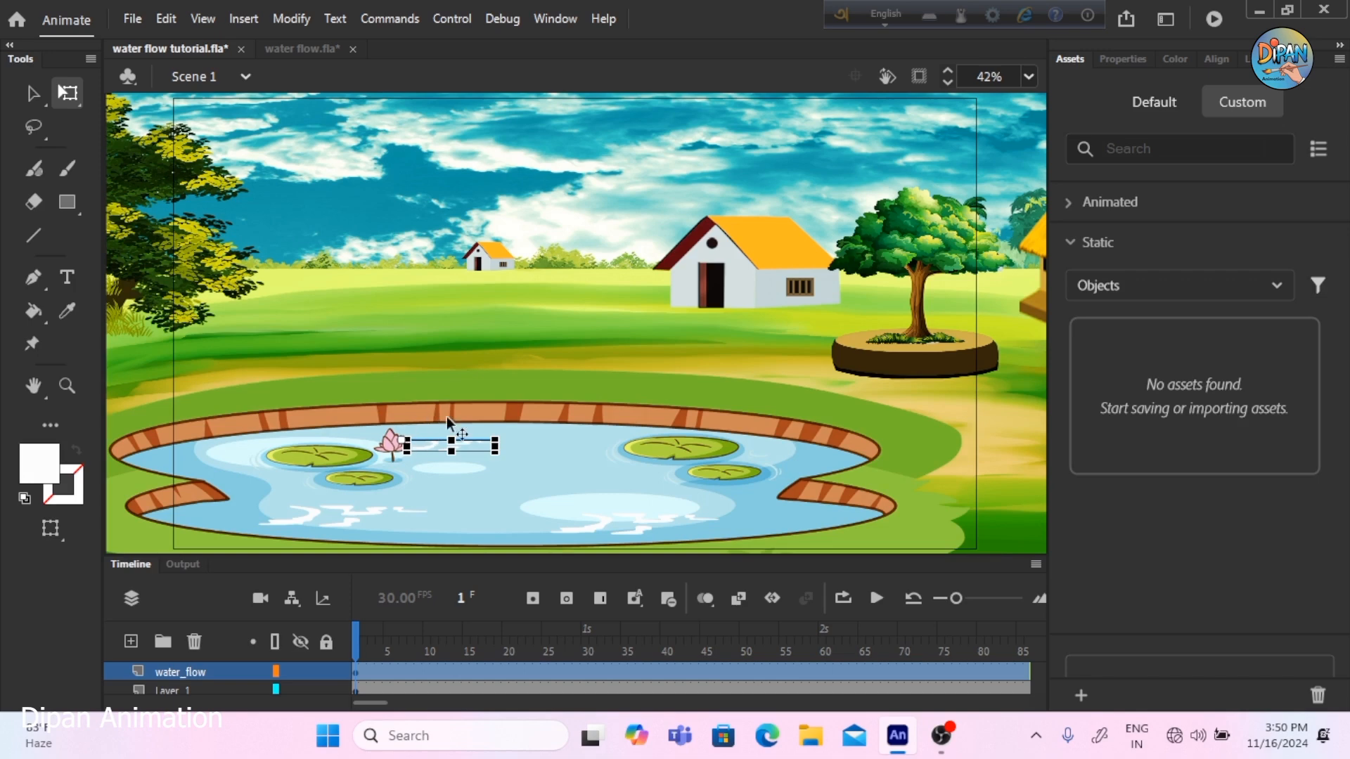
- Add small ripple copies near the far lily pads and in the middle of the pond, enlarging the middle one slightly
key("ctrl+equal")
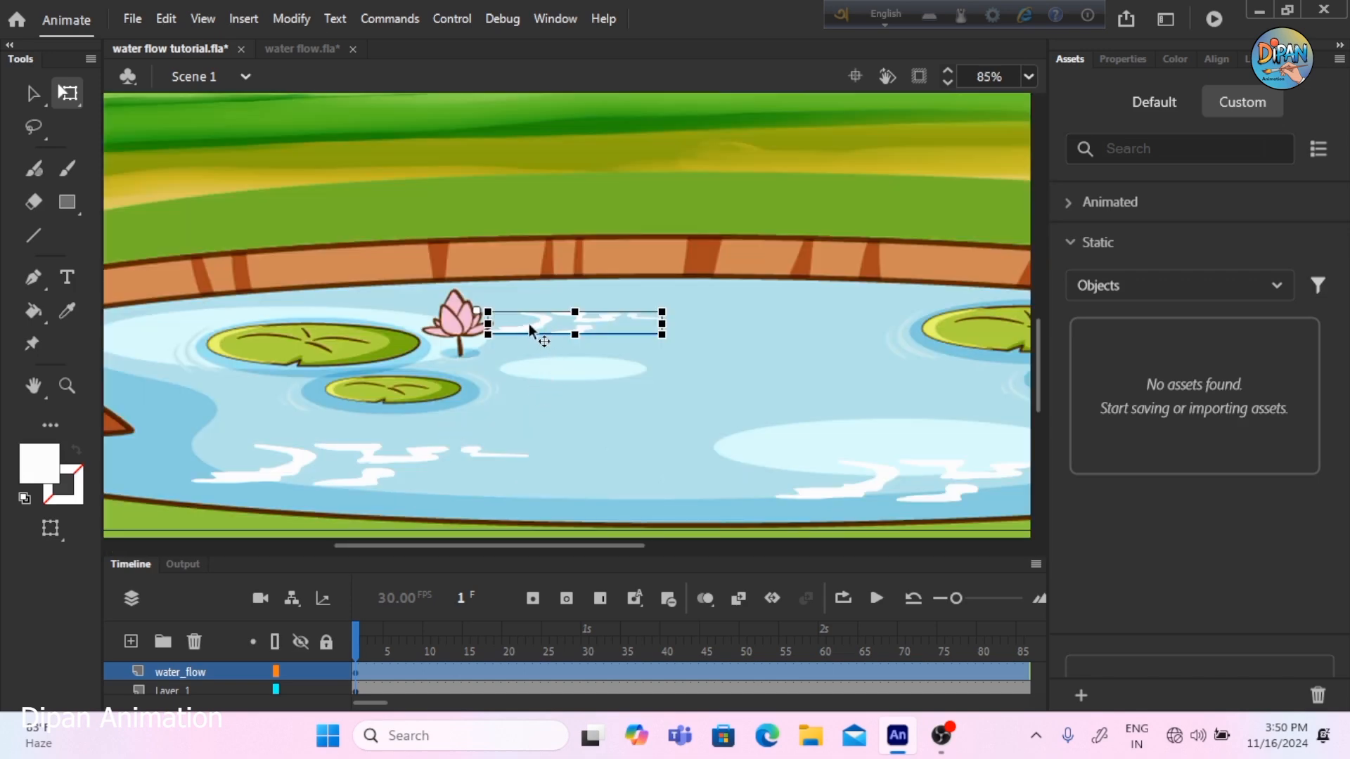
mouse_move(531, 329)
left_mouse_down()
mouse_move(830, 313)
mouse_move(686, 380)
mouse_move(619, 383)
left_mouse_up()
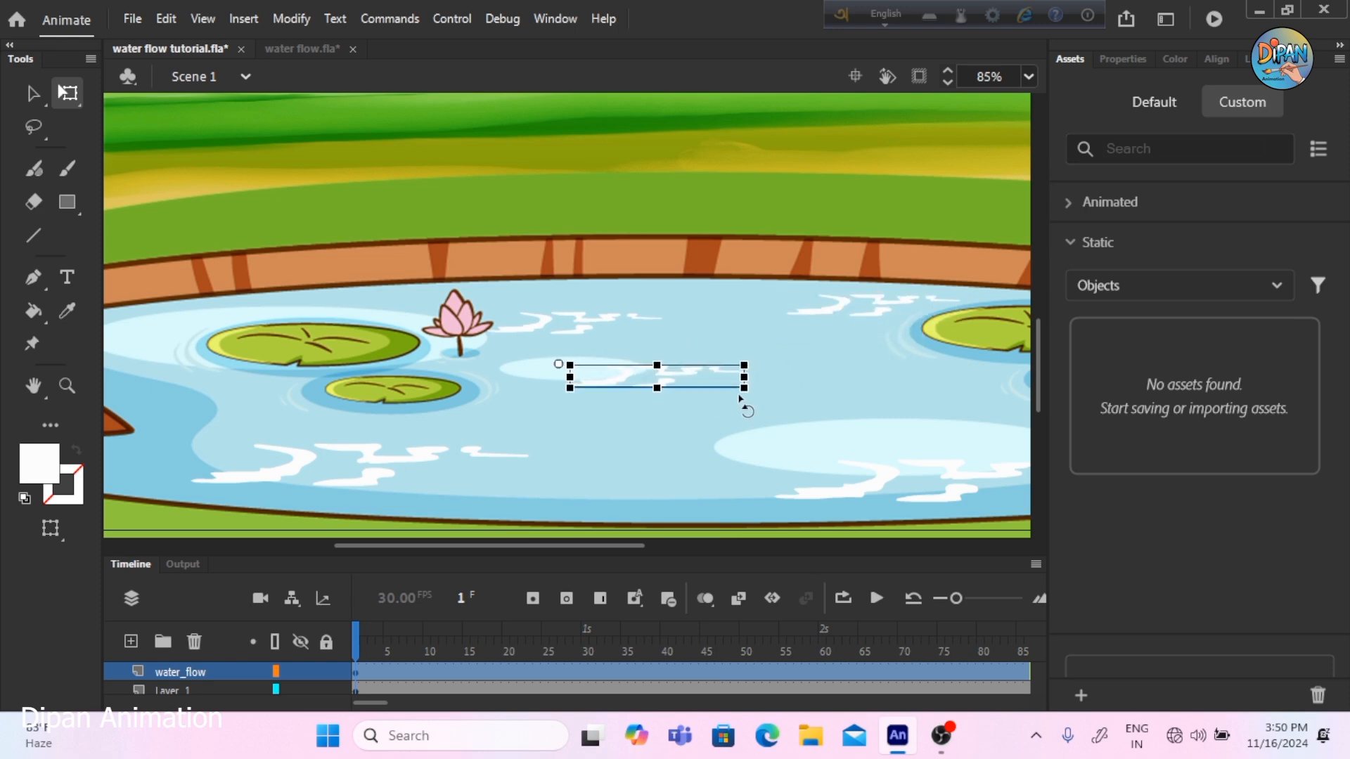
left_click_drag(744, 387, 805, 415)
left_click(1027, 77)
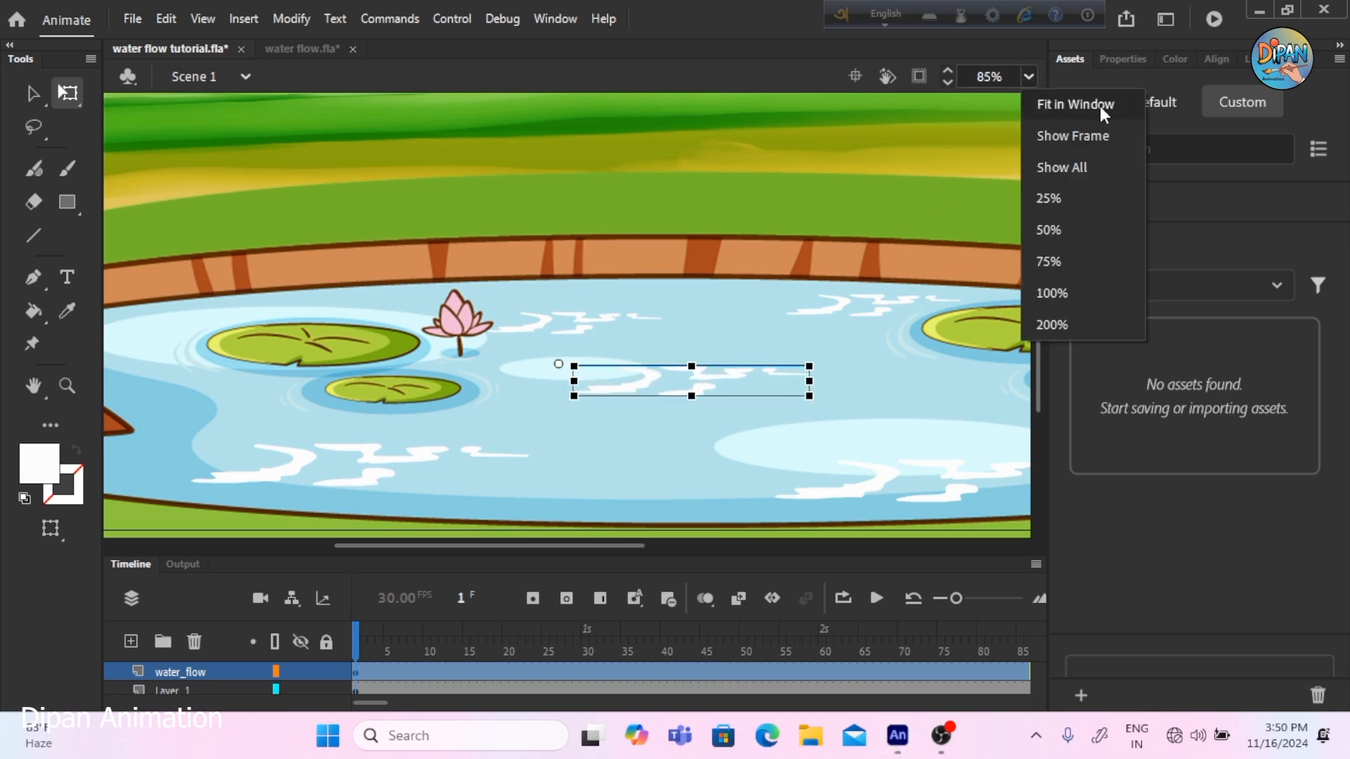
left_click(1100, 107)
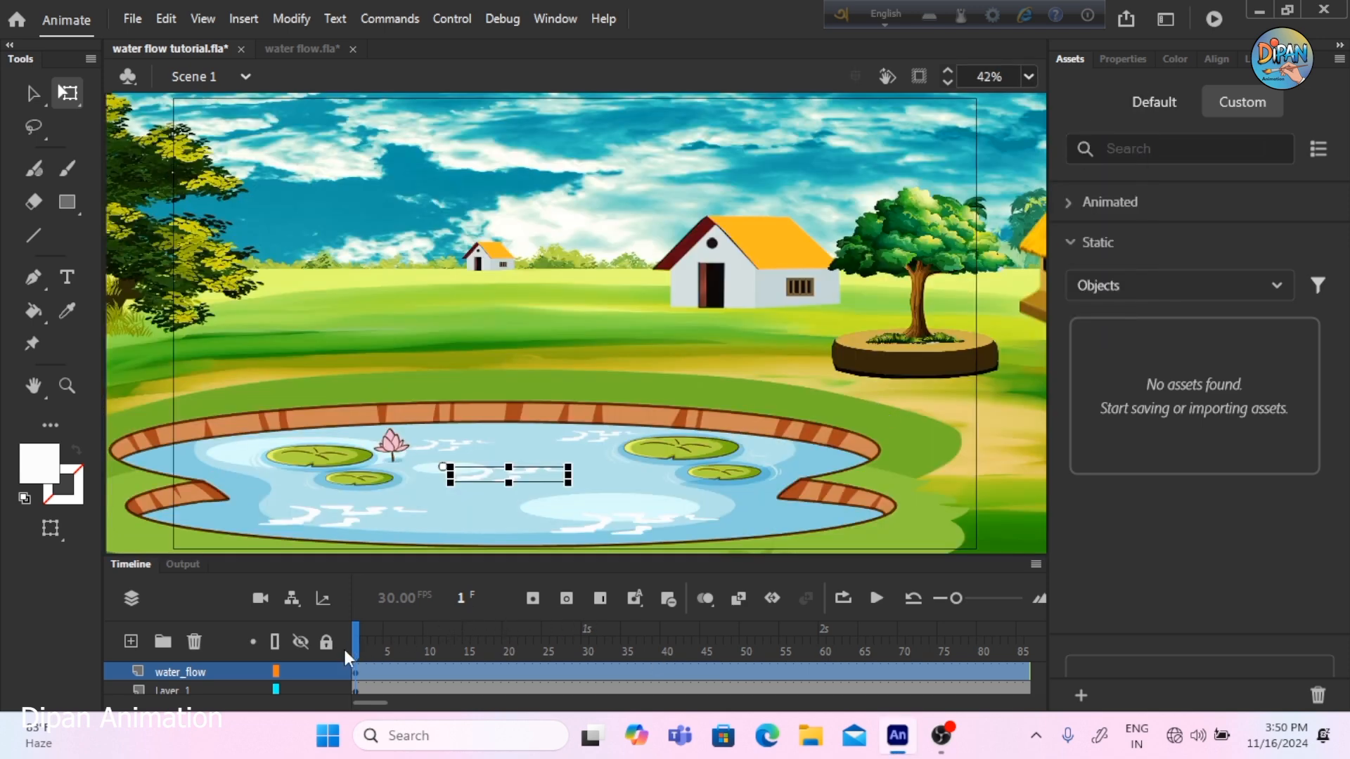
- Go to frame 5 and test the movie to preview the water flow animation
left_click(387, 635)
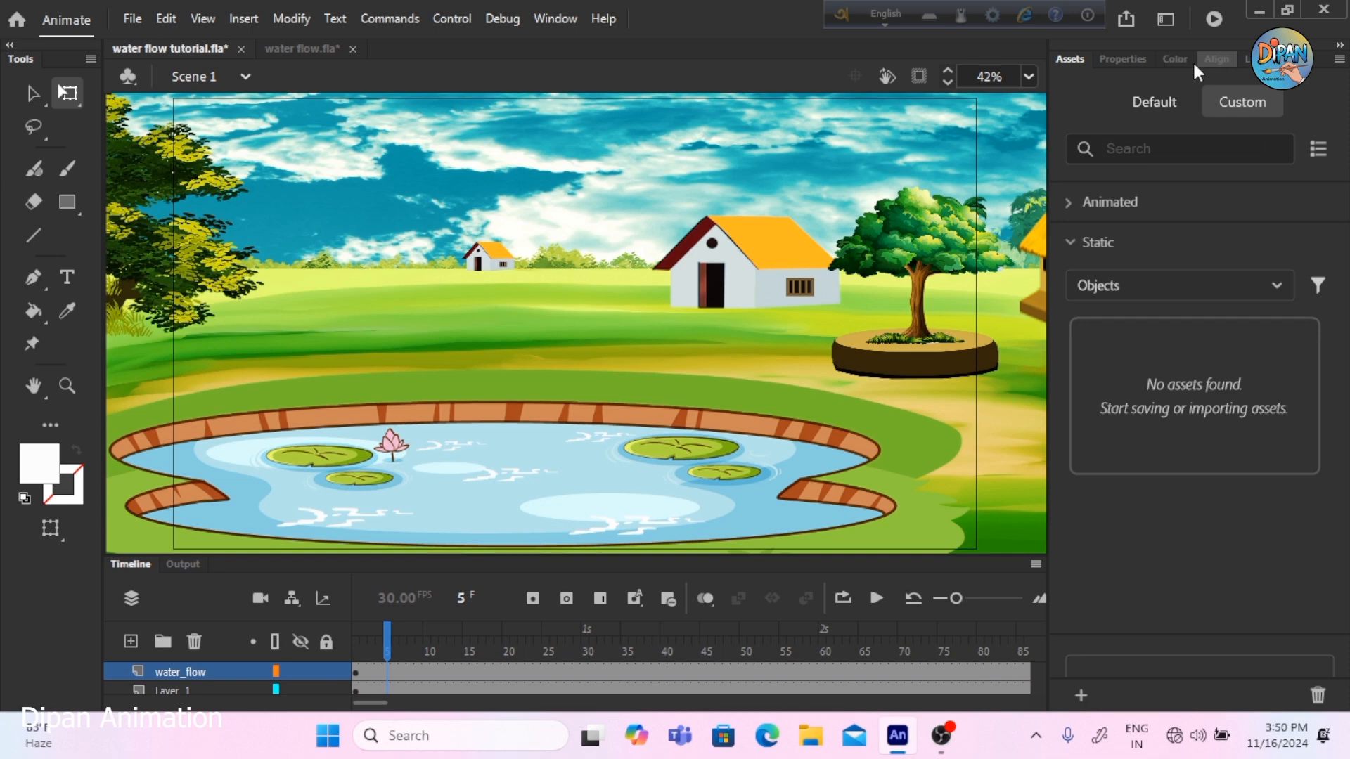
left_click(1212, 21)
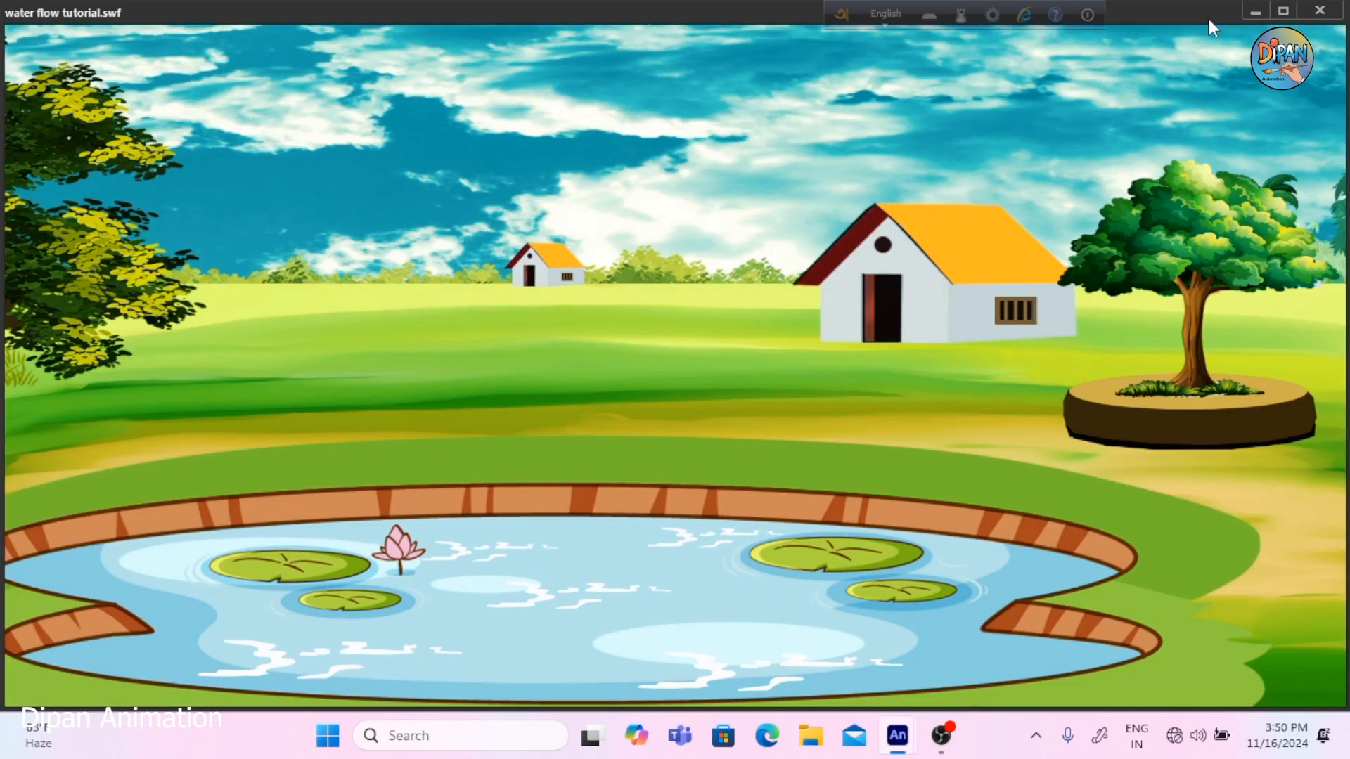